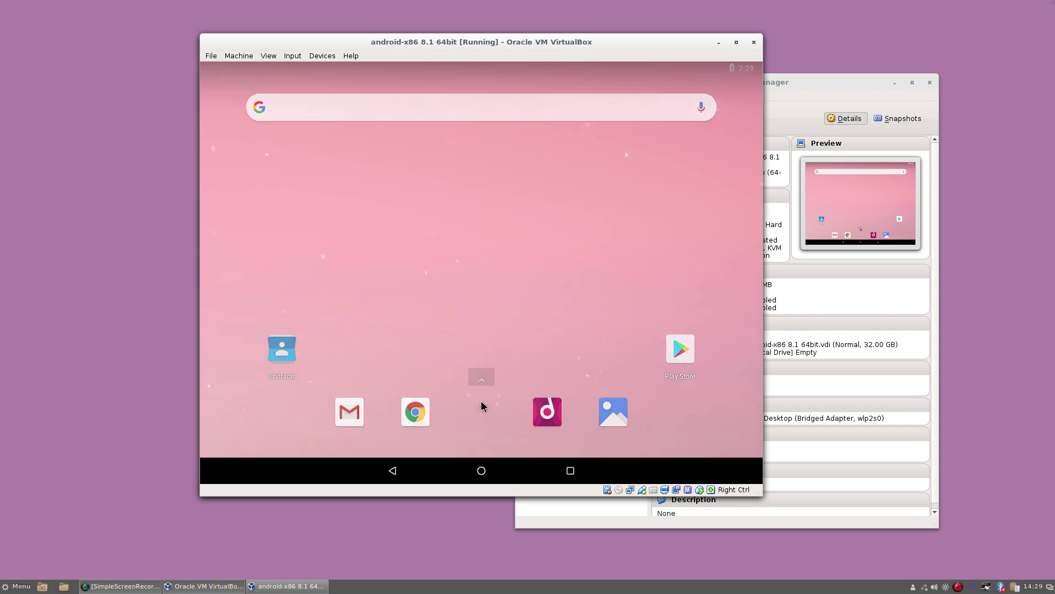
# Launch the McDonald's app, then close it and clear the remaining recent apps
pyautogui.click(481, 403)
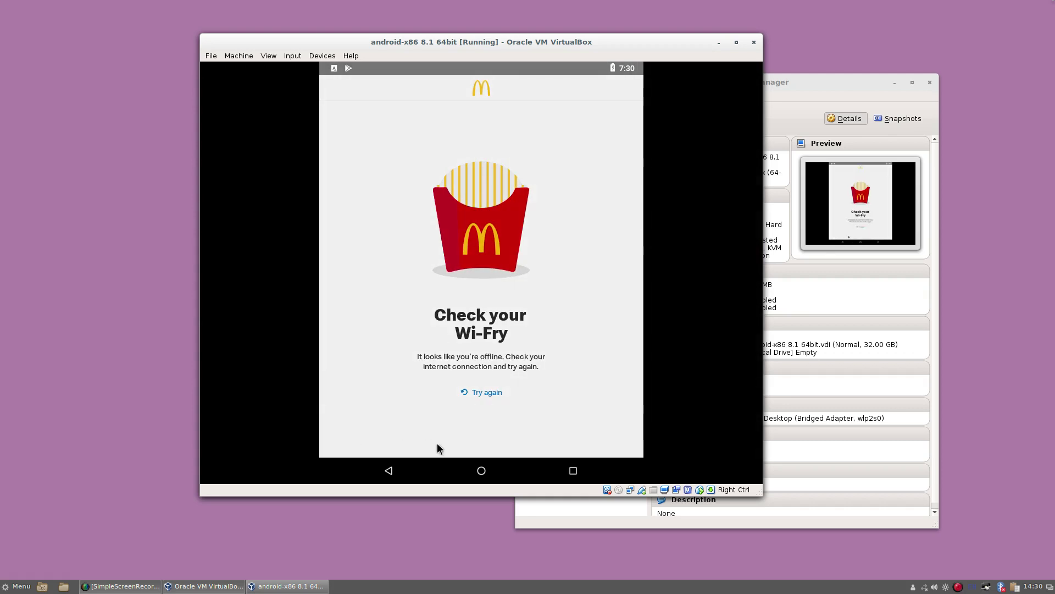
pyautogui.click(574, 471)
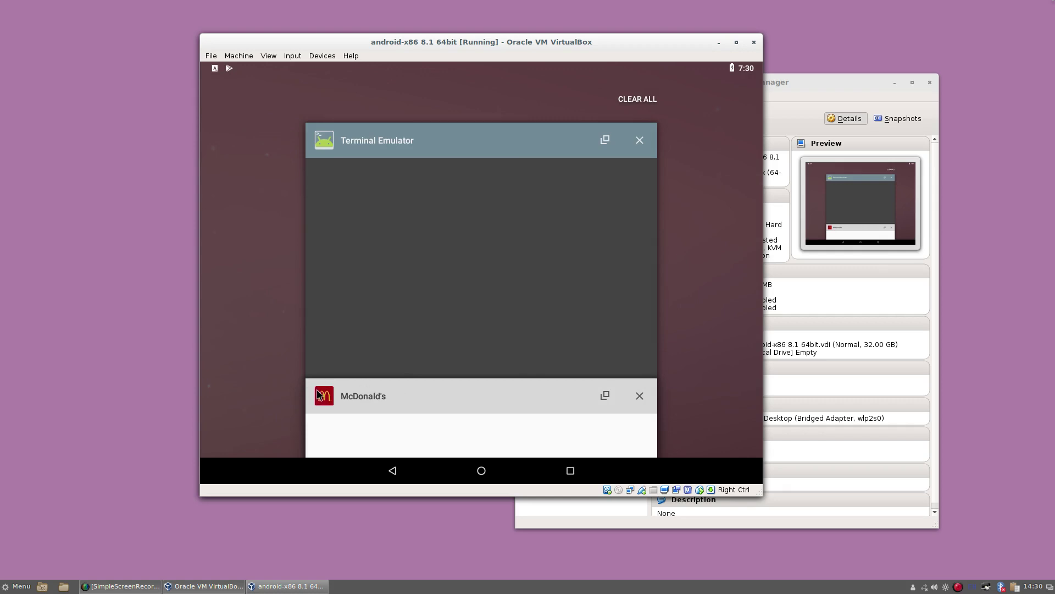
pyautogui.moveTo(328, 396); pyautogui.dragTo(769, 351)
pyautogui.moveTo(558, 400); pyautogui.dragTo(2, 330)
pyautogui.click(639, 397)
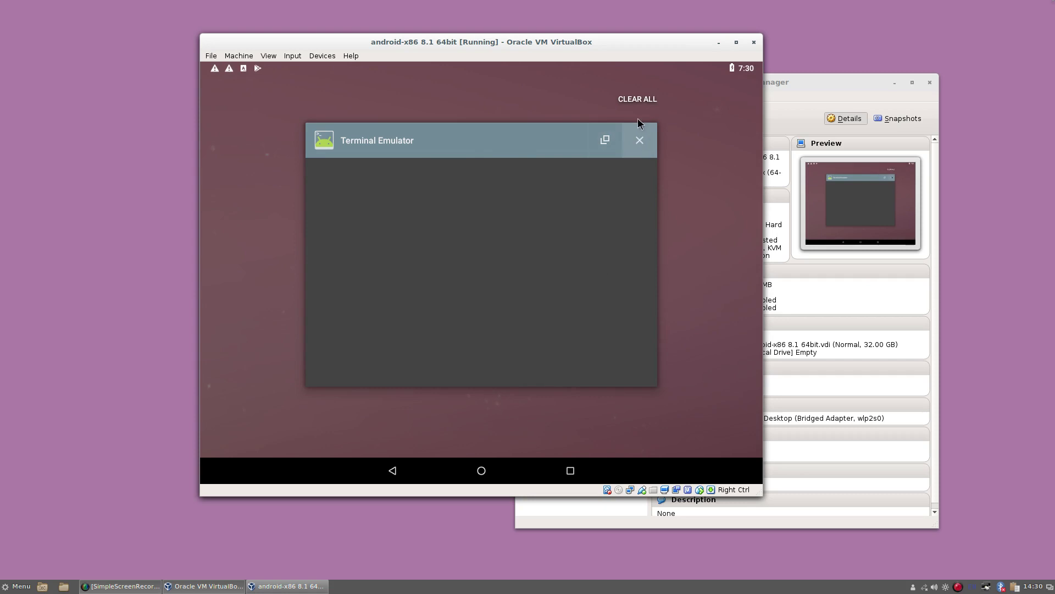
pyautogui.click(634, 100)
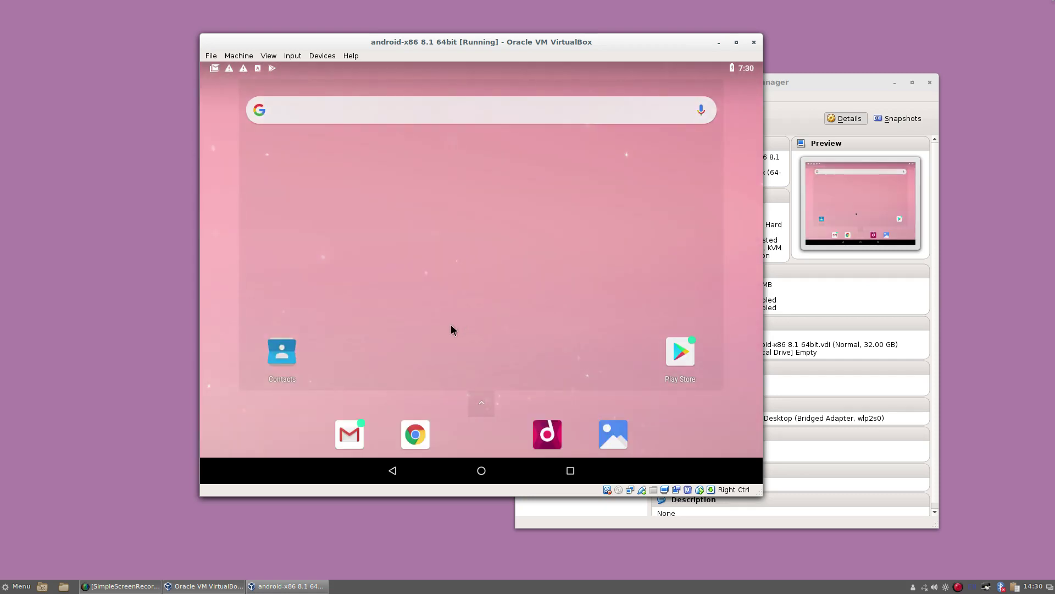
# Open the Taskbar app from the app drawer and look through its Appearance settings
pyautogui.click(477, 404)
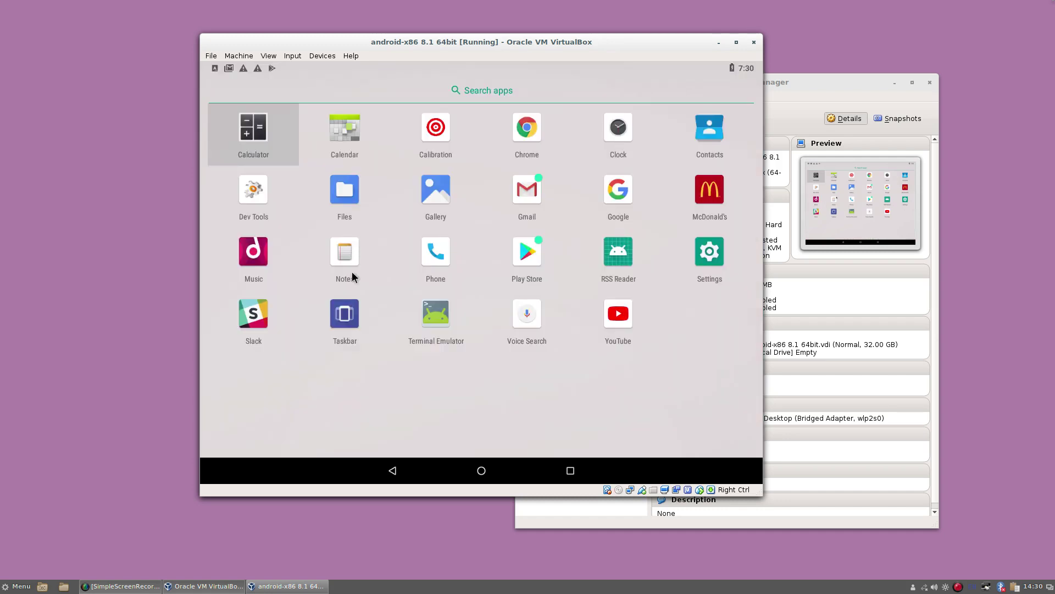
pyautogui.click(345, 311)
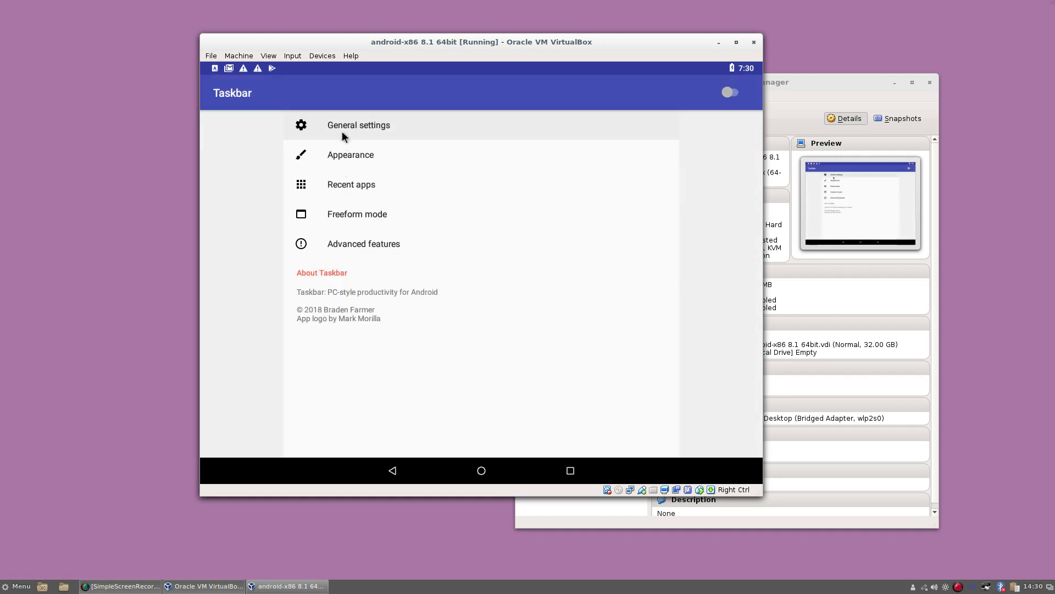
pyautogui.click(350, 155)
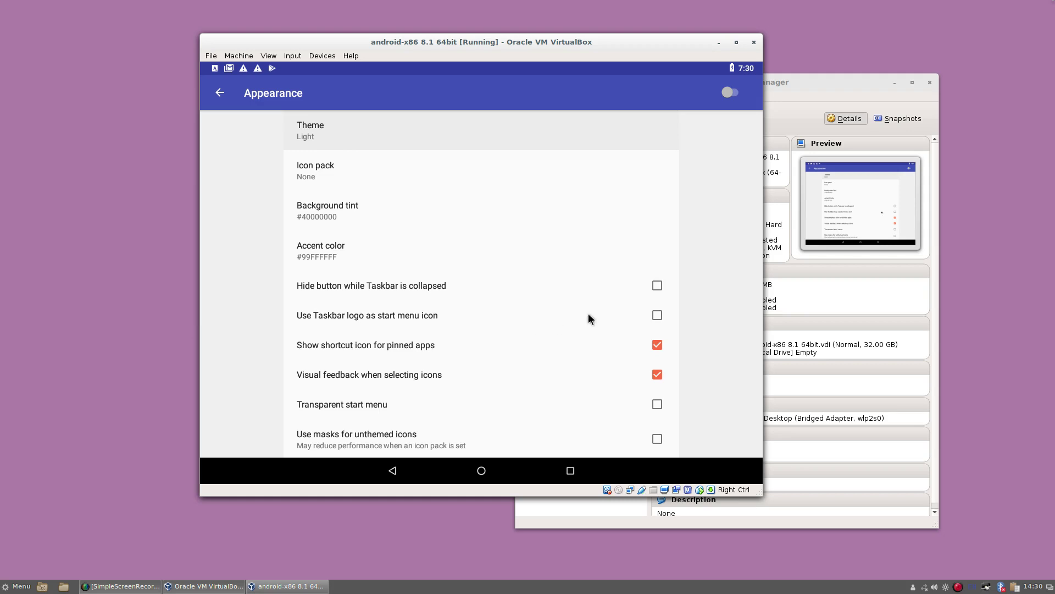
pyautogui.scroll(1, 667, 314)
pyautogui.click(220, 92)
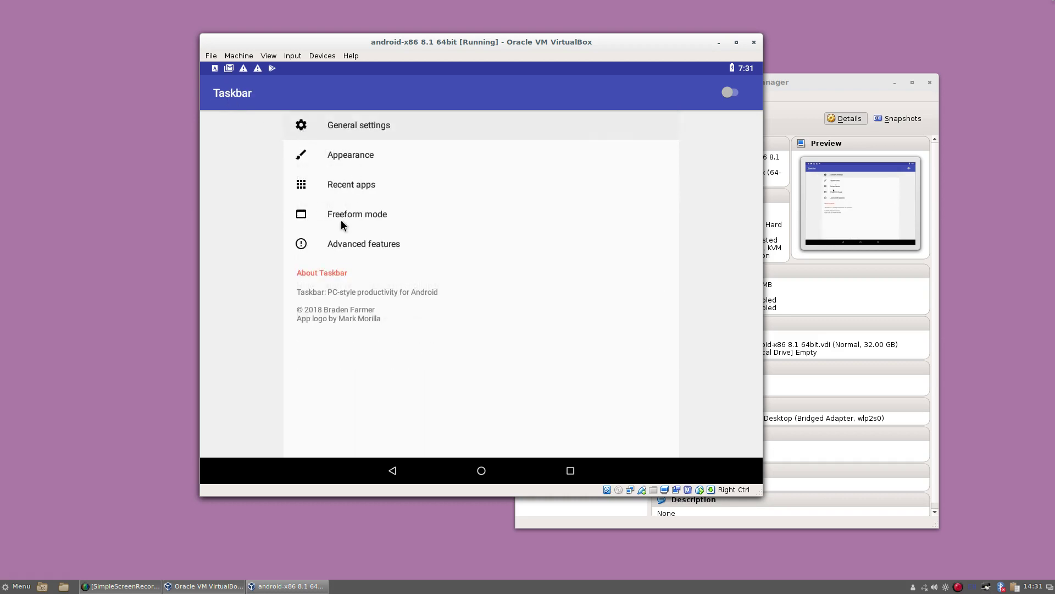
# Enable the fast scrollbar on the start menu in Taskbar's general settings and switch Taskbar on
pyautogui.click(338, 124)
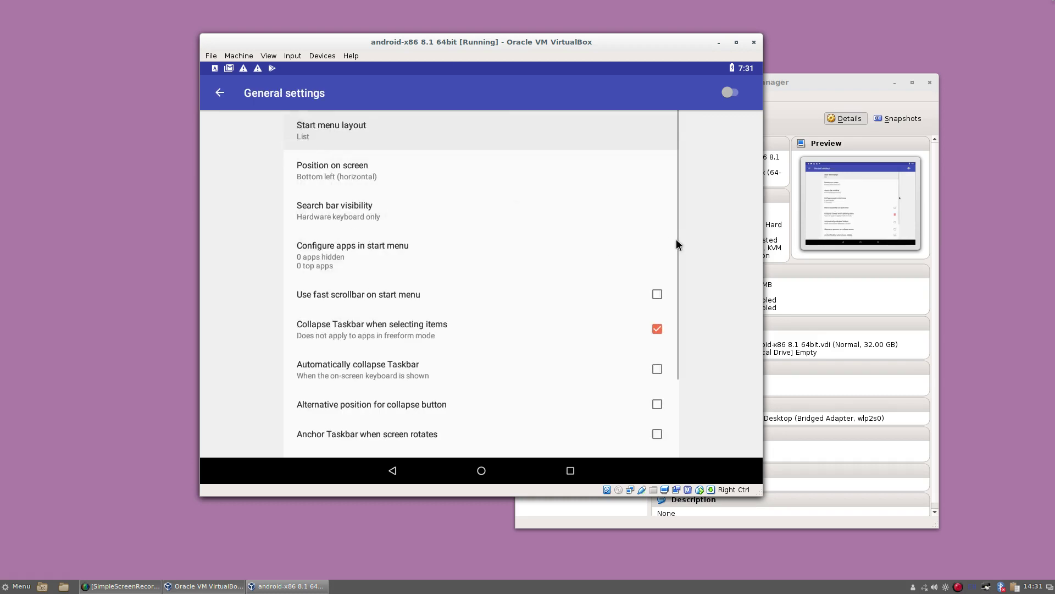
pyautogui.click(658, 295)
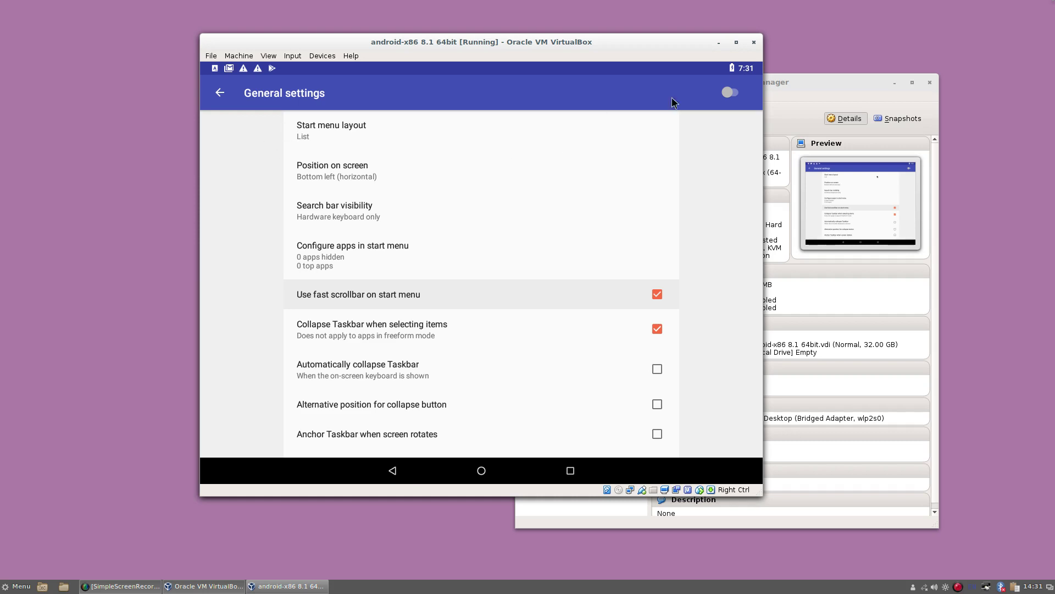
pyautogui.click(739, 98)
pyautogui.click(219, 93)
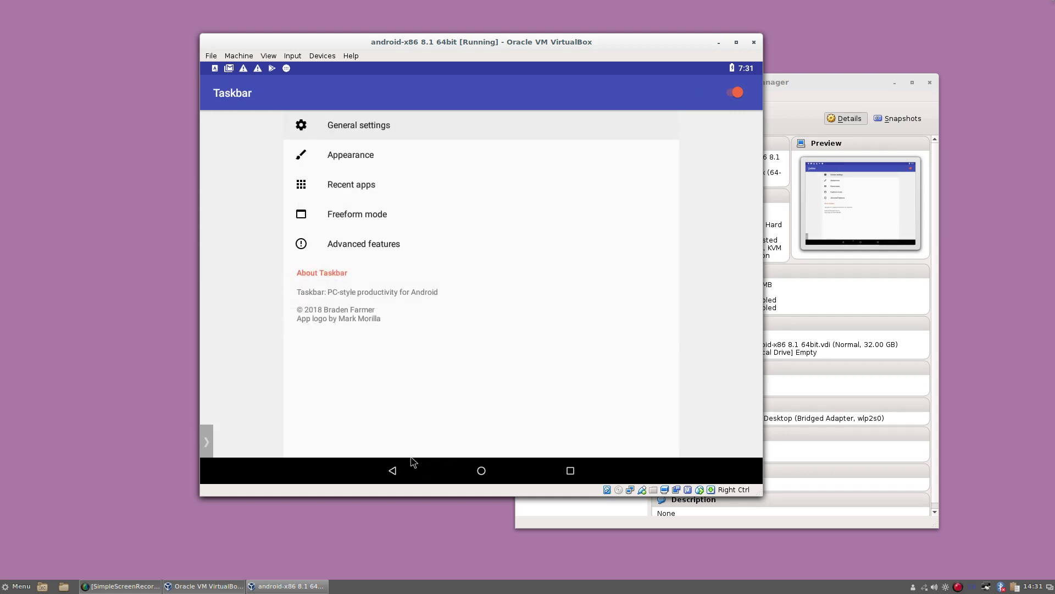
# Expand the taskbar over the app drawer, look through its start menu's app list, and dismiss the menu
pyautogui.click(394, 472)
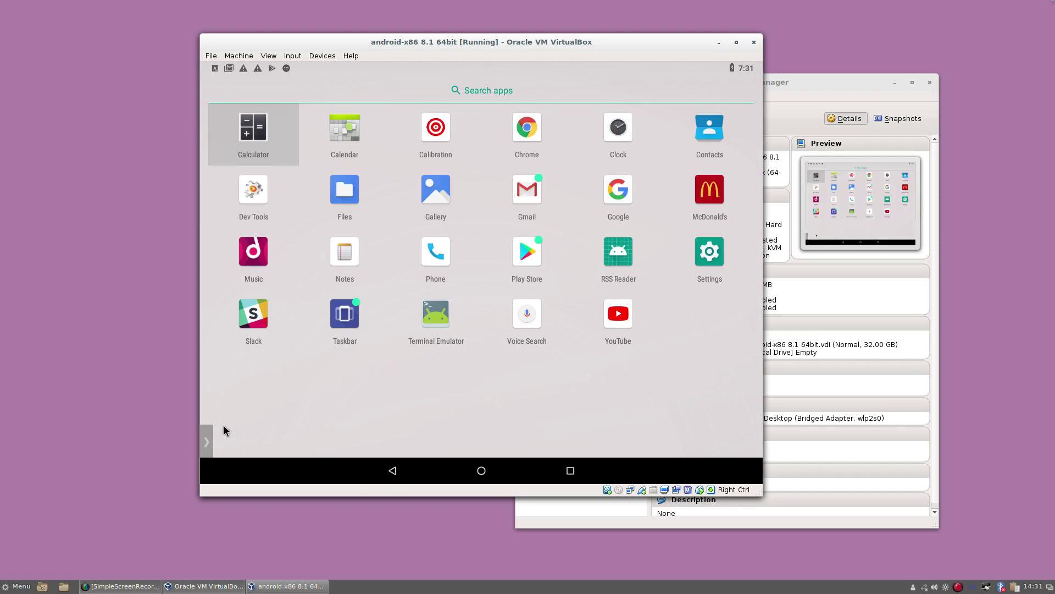
pyautogui.click(208, 441)
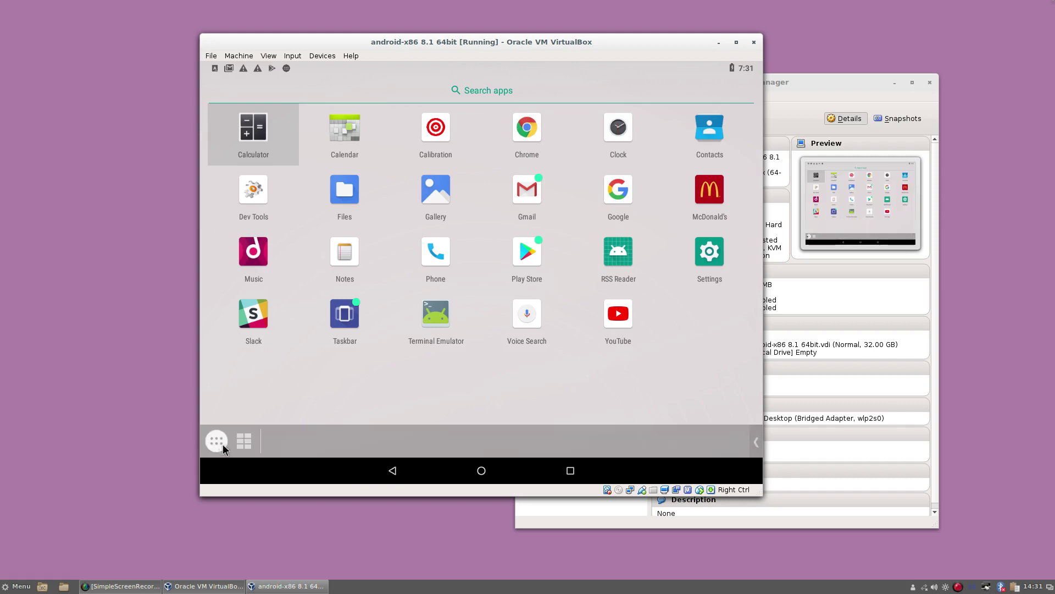
pyautogui.click(217, 443)
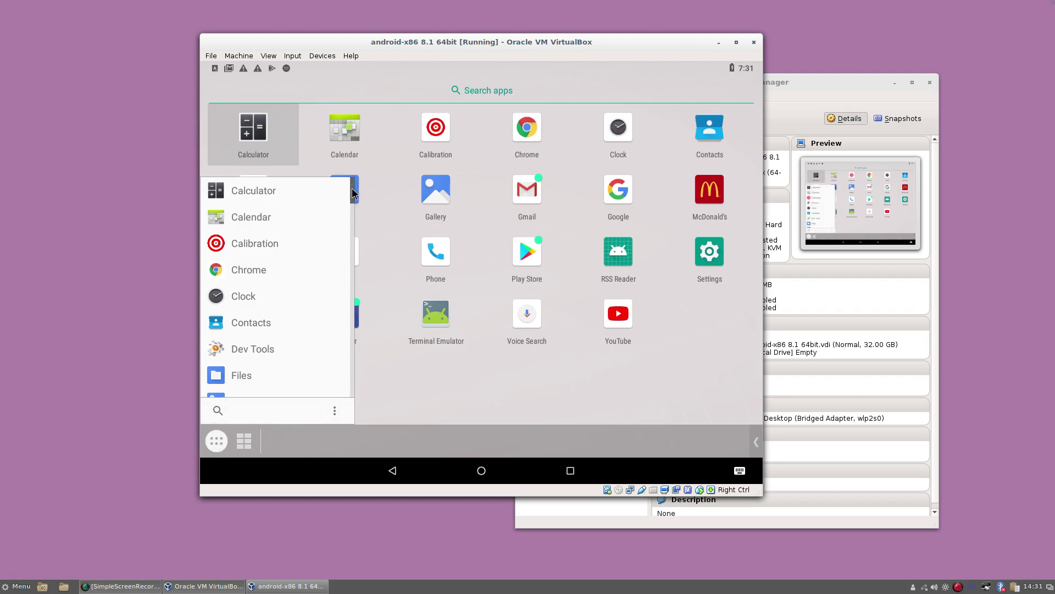
pyautogui.moveTo(354, 192); pyautogui.dragTo(352, 271)
pyautogui.click(531, 199)
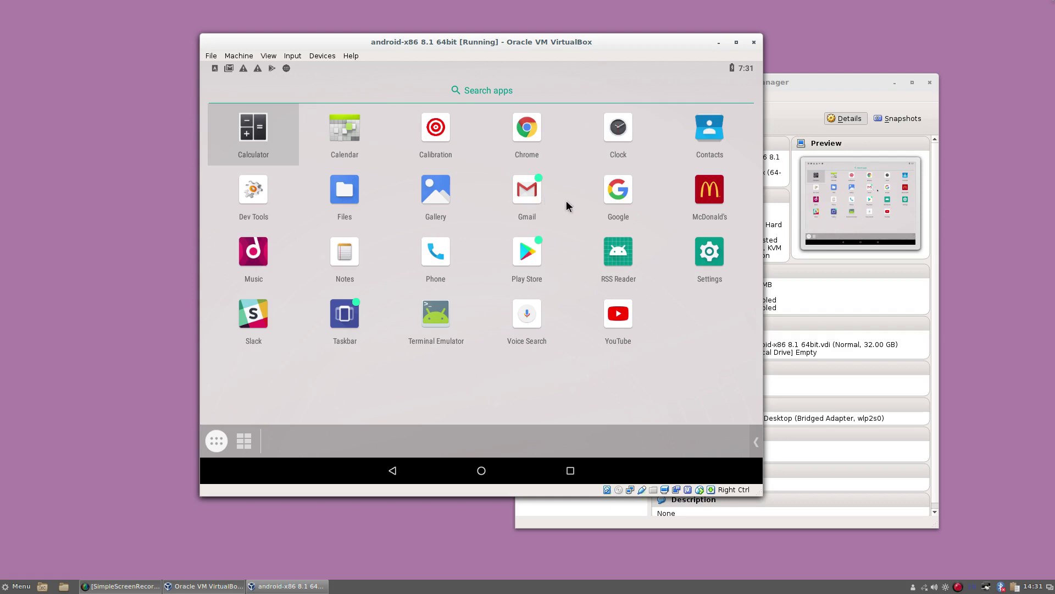
# Open Gmail from the app drawer, then close both Gmail and Taskbar in the recent apps overview
pyautogui.click(527, 195)
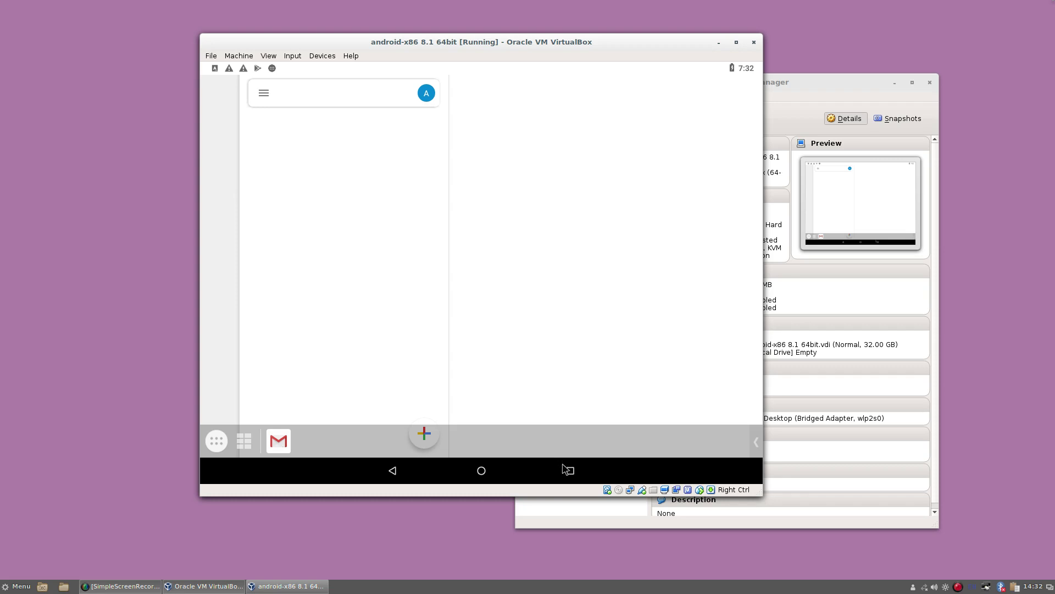
pyautogui.click(570, 471)
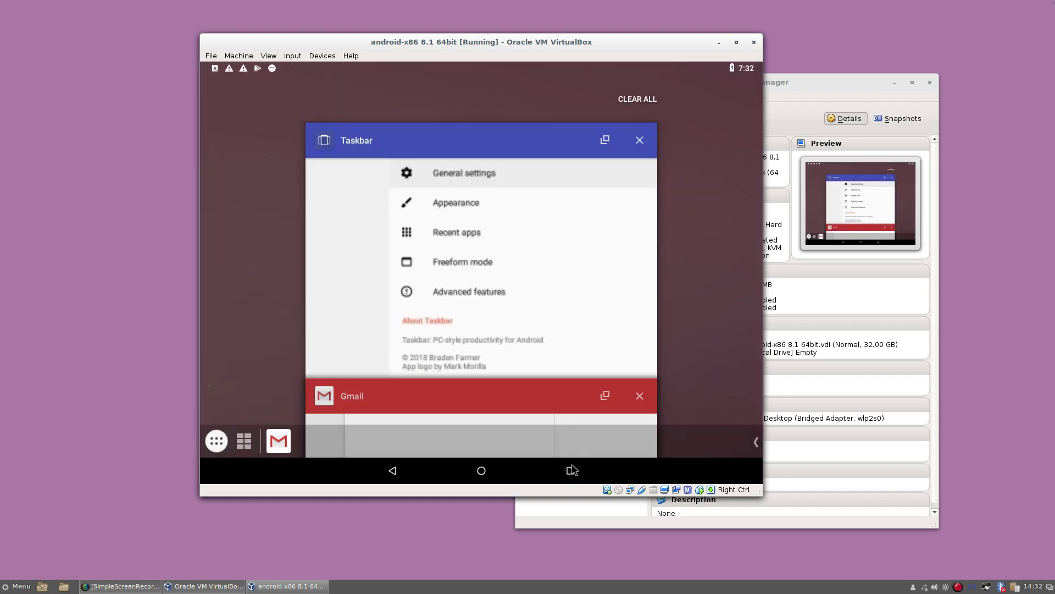
pyautogui.click(638, 396)
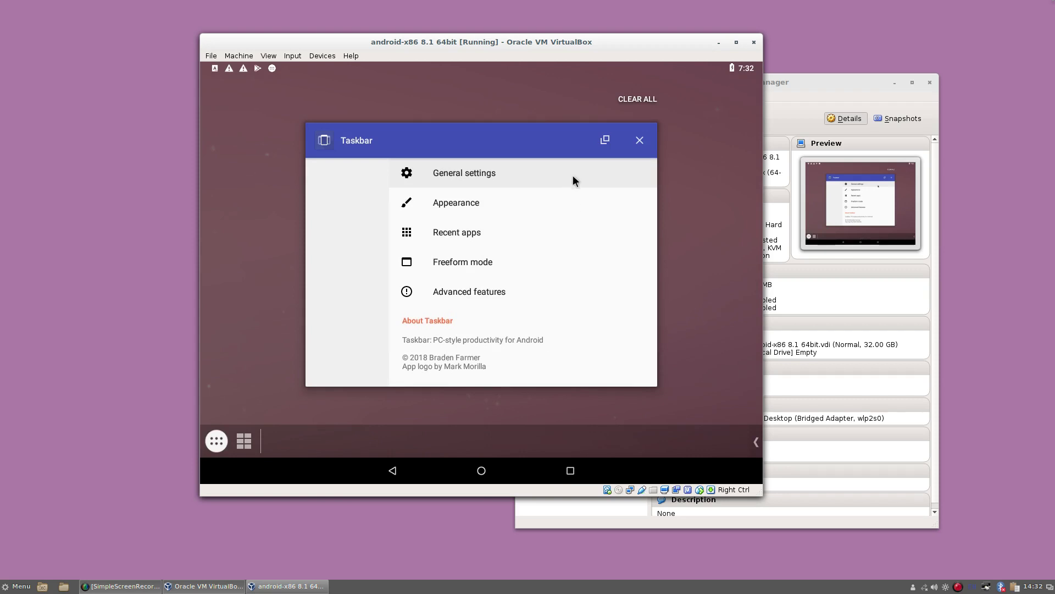
pyautogui.click(639, 141)
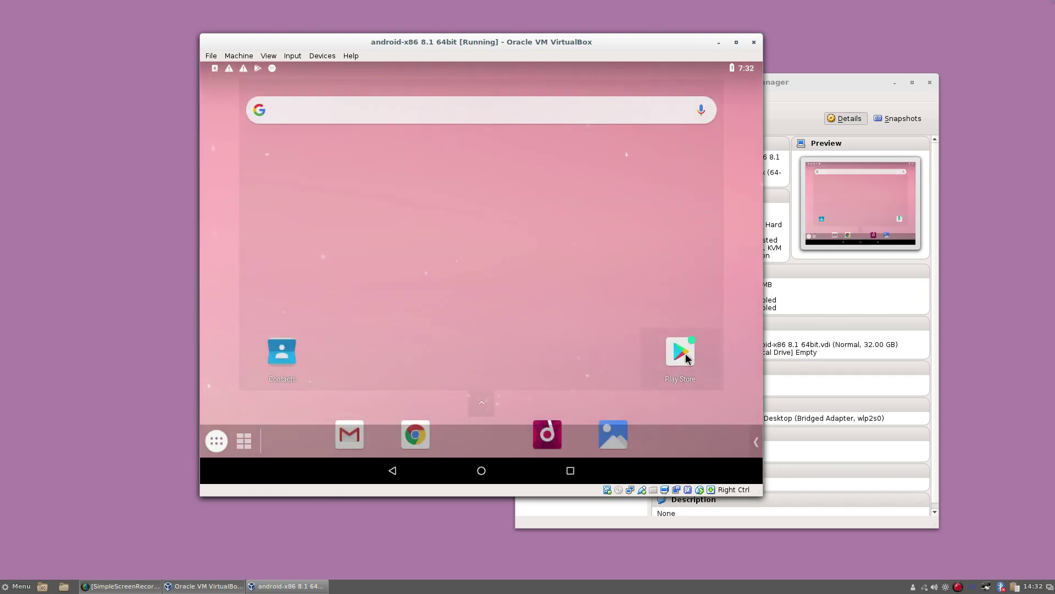
# Open the Play Store from the home screen, dismiss its side menu, and close it in the recent apps overview
pyautogui.click(685, 354)
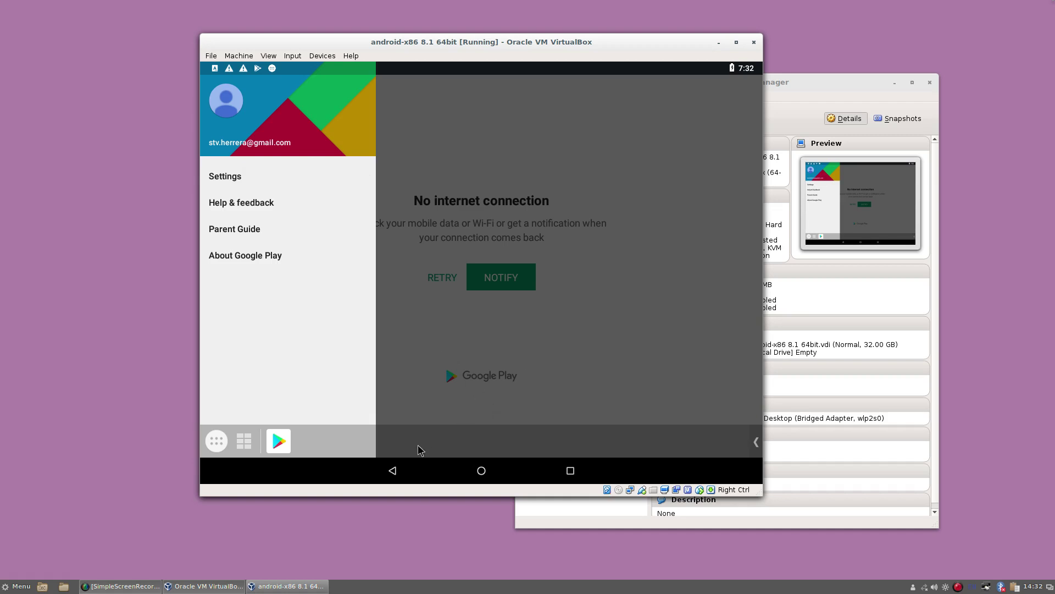
pyautogui.click(393, 471)
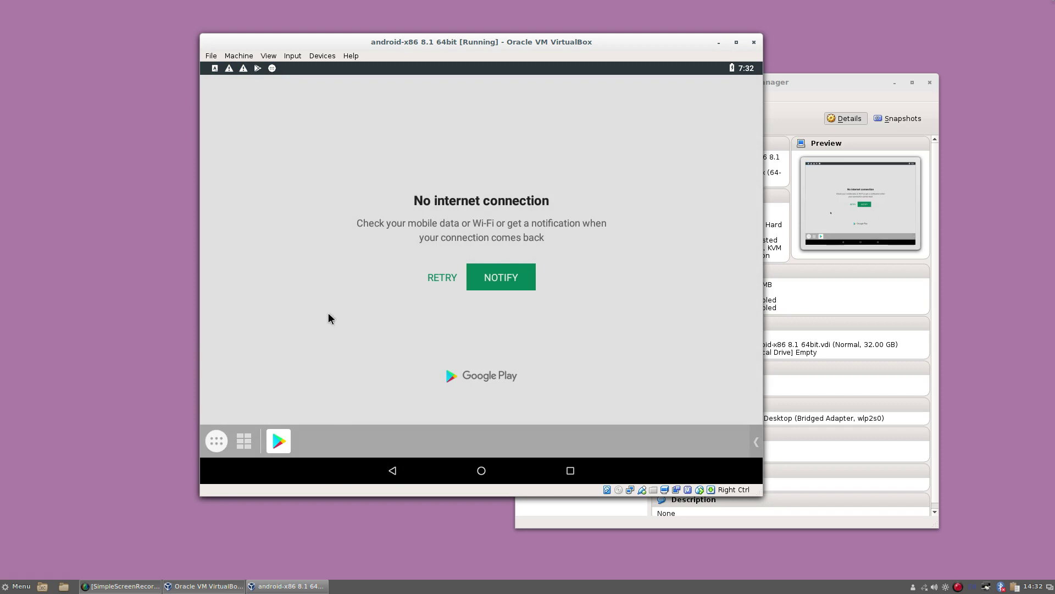
pyautogui.click(571, 471)
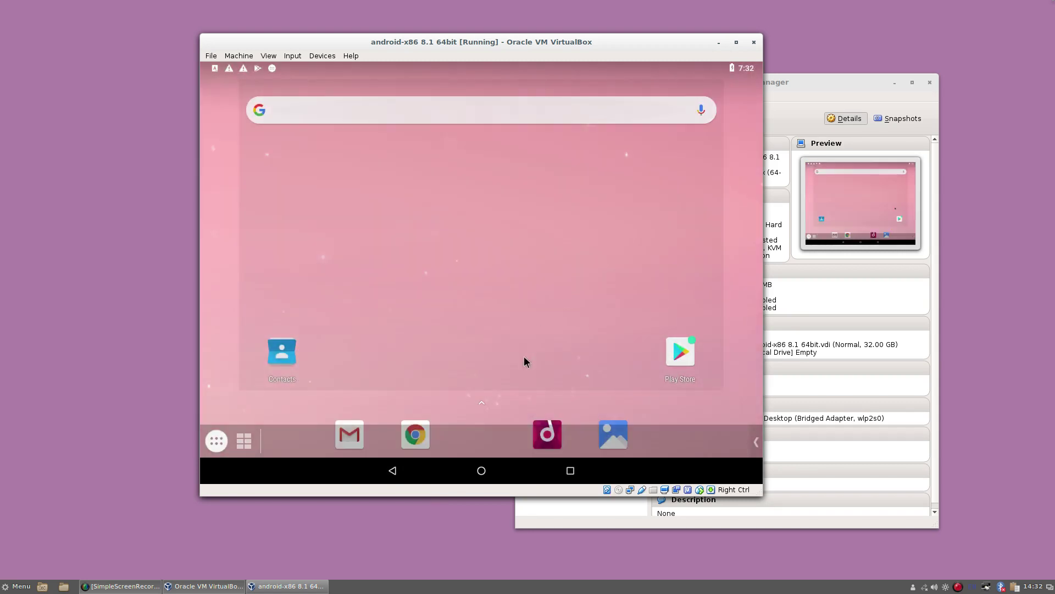
# Open Chrome and load the Phoronix article on GCC CPU tuning from the suggested articles
pyautogui.click(413, 424)
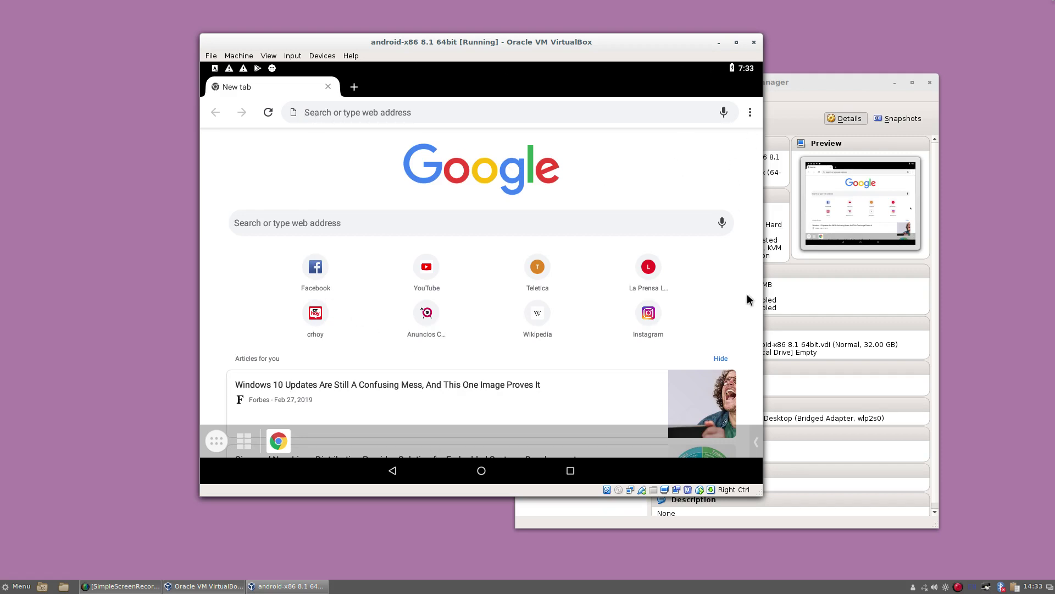
pyautogui.click(337, 390)
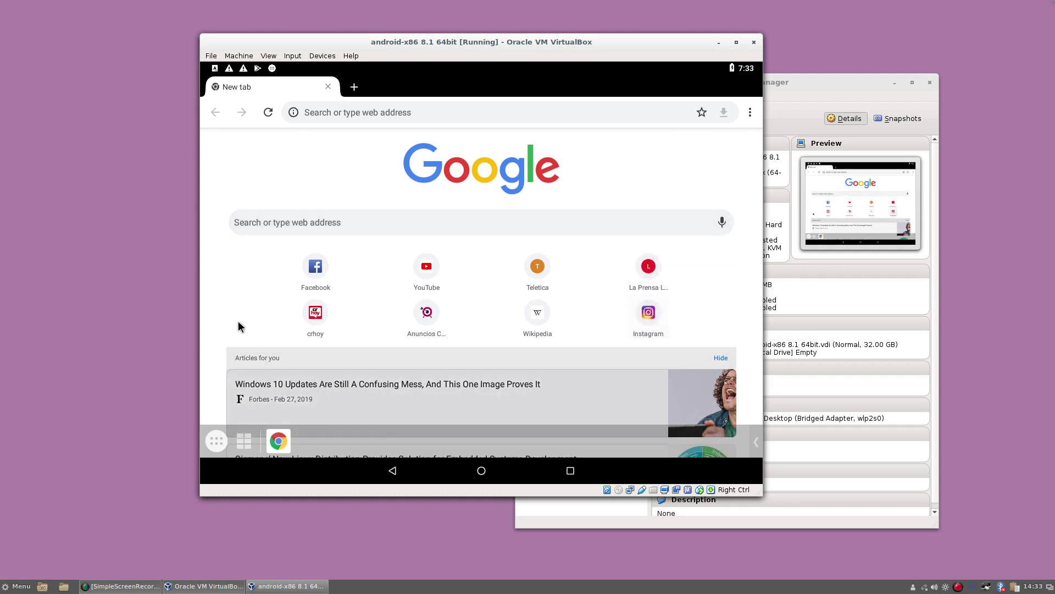
pyautogui.scroll(-3, 240, 327)
pyautogui.scroll(-3, 240, 327)
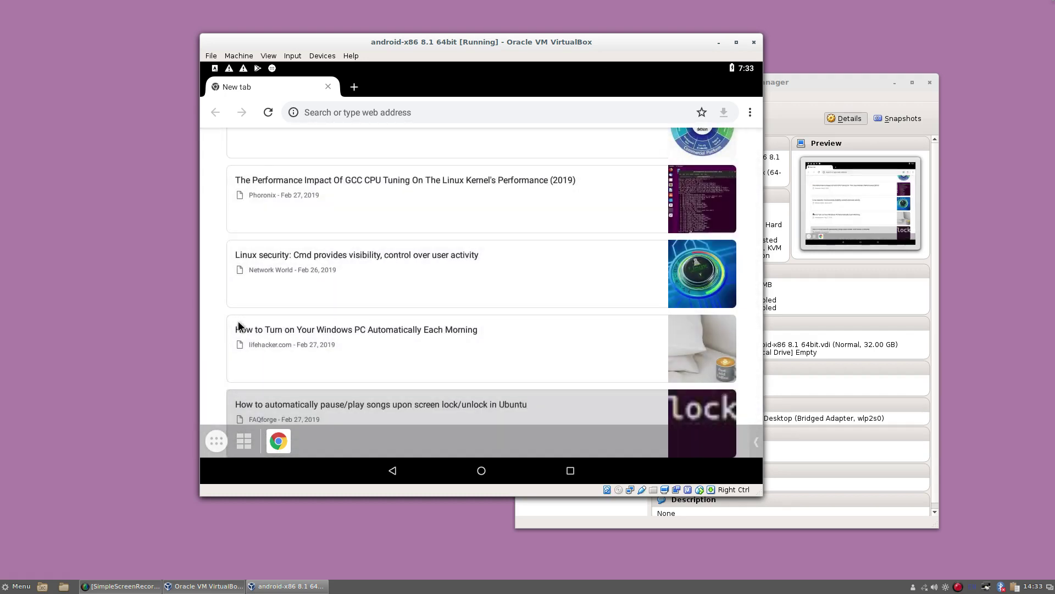
pyautogui.click(241, 327)
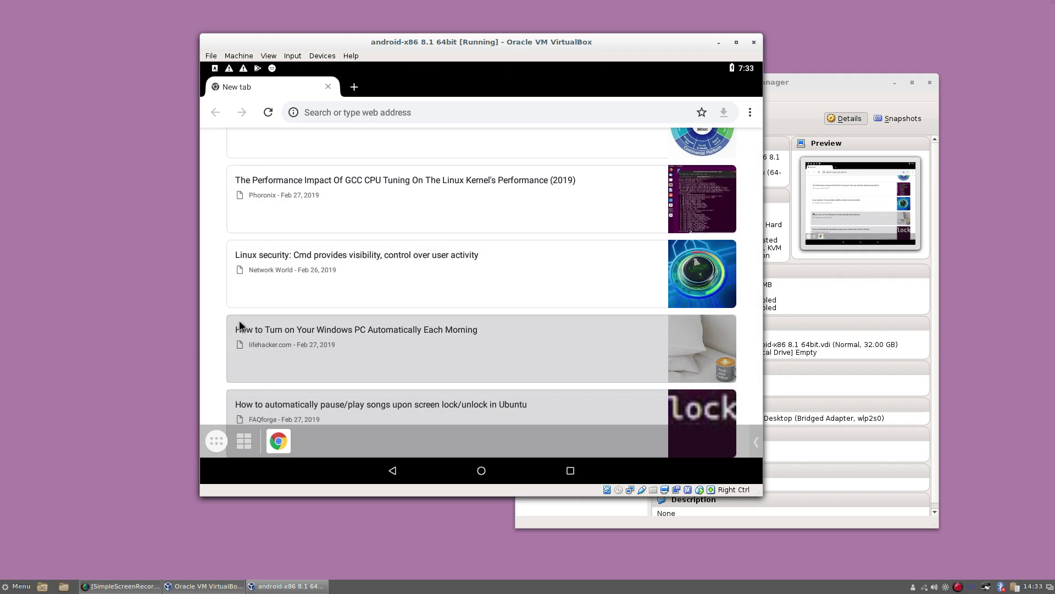
pyautogui.click(257, 209)
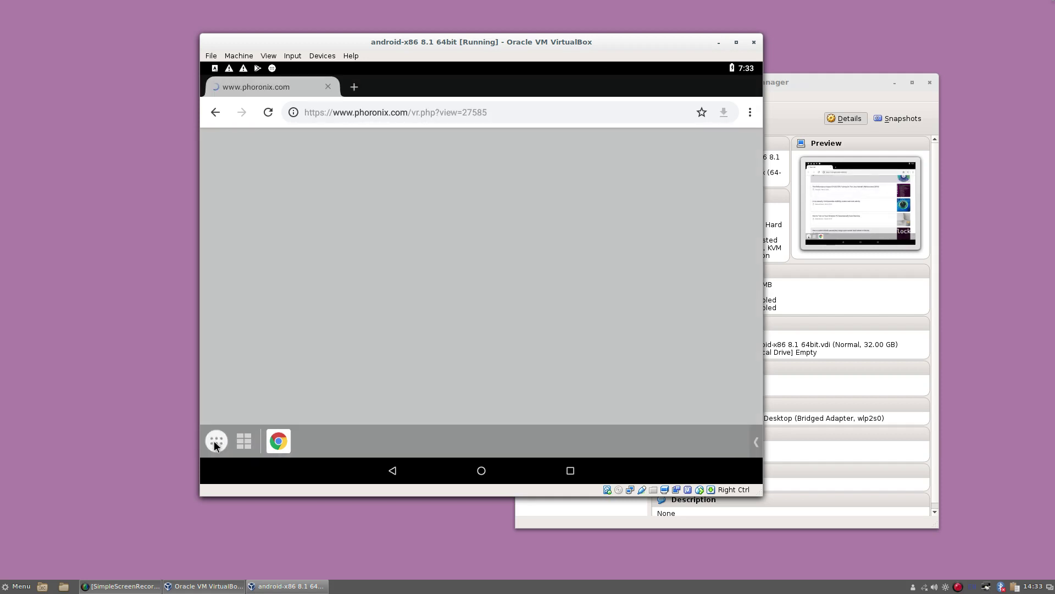
# Try to open the power menu from Taskbar's start menu tools and cancel the accessibility permission request
pyautogui.click(216, 441)
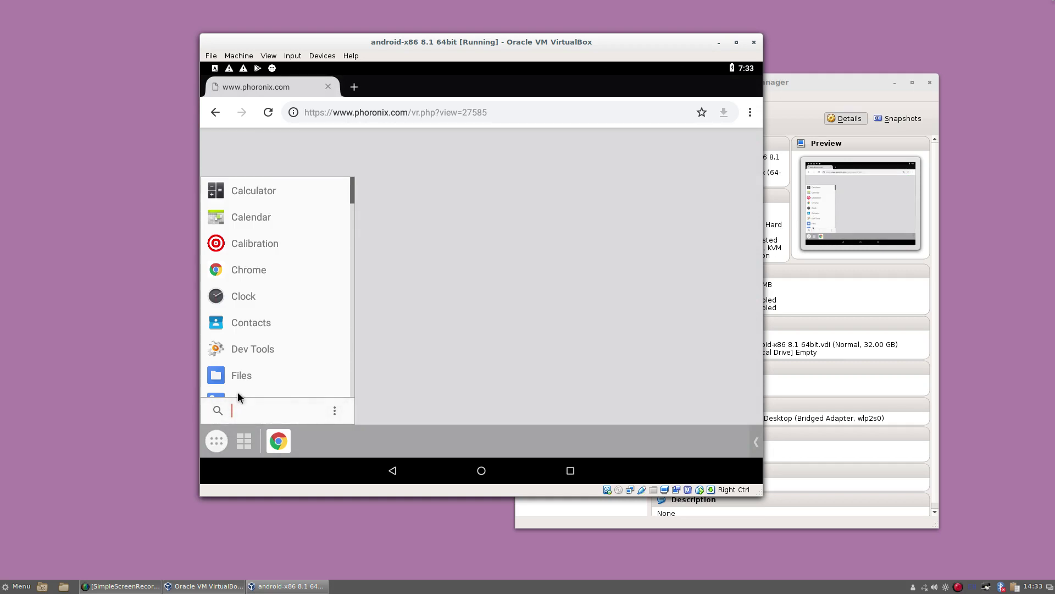
pyautogui.click(334, 413)
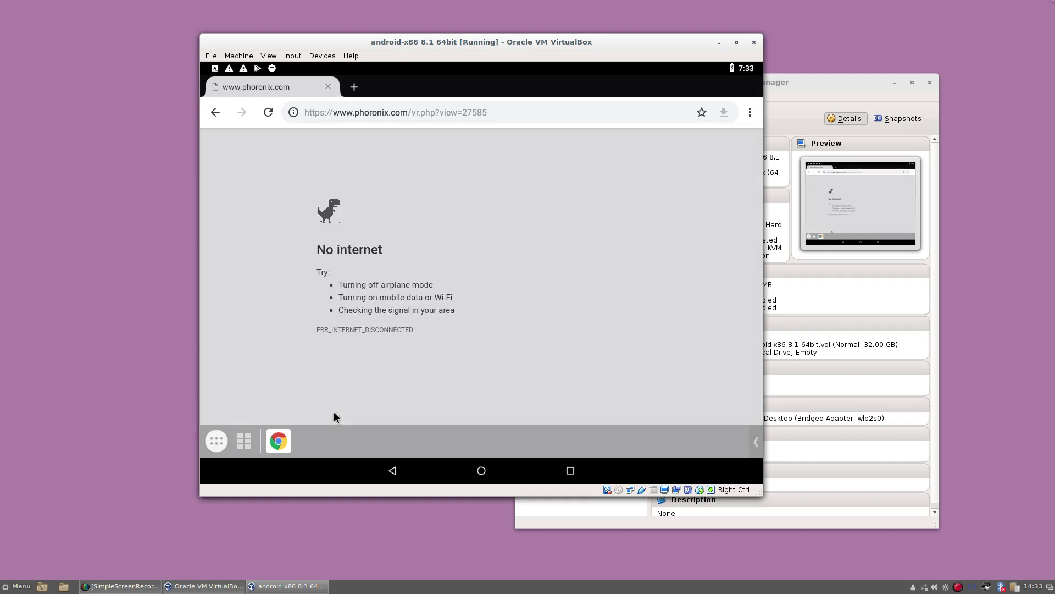
pyautogui.rightClick(334, 413)
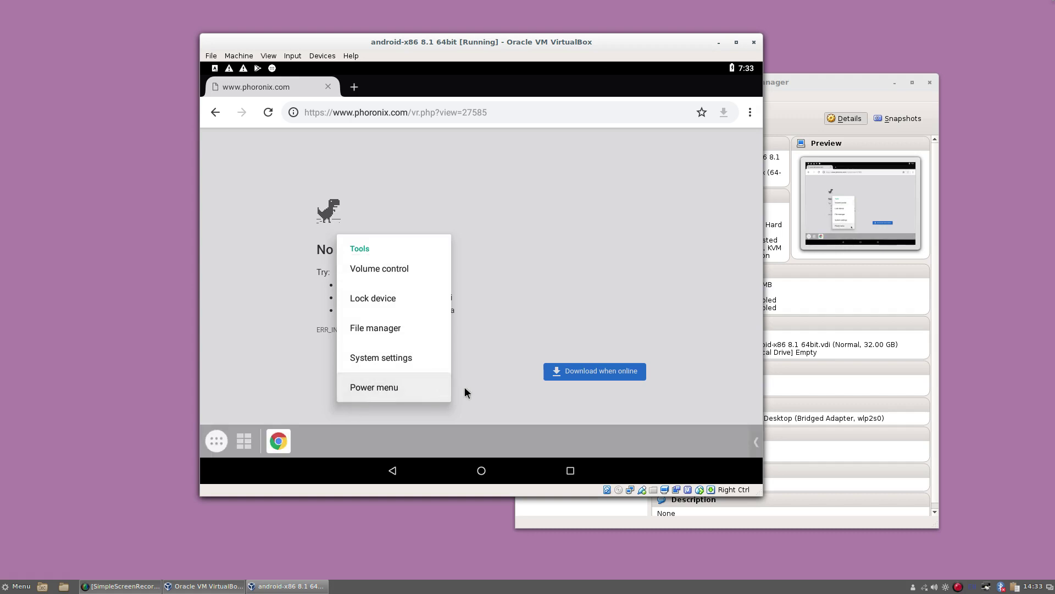
pyautogui.press('Return')
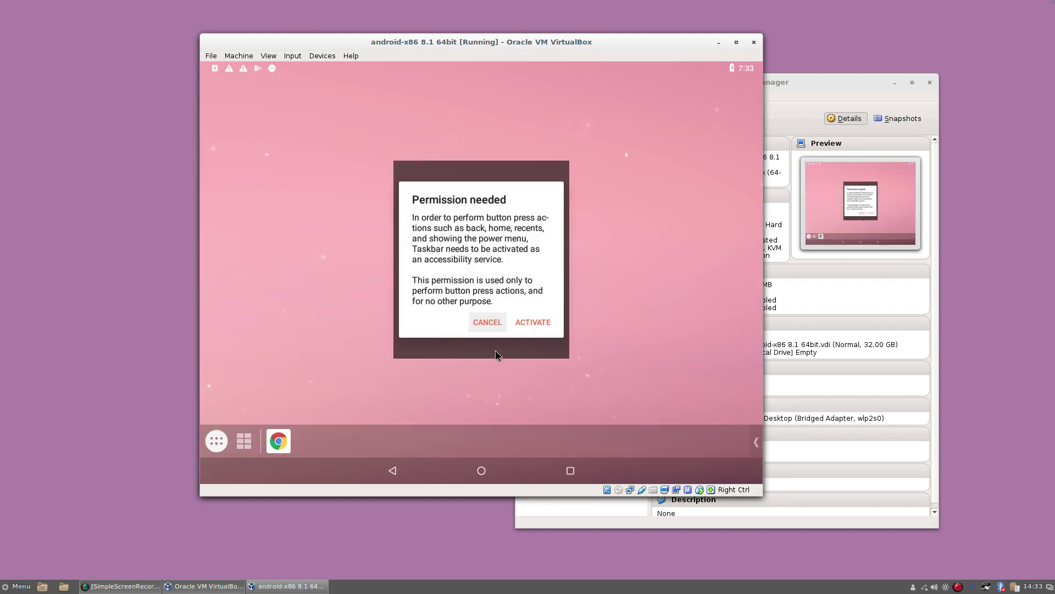
pyautogui.click(486, 325)
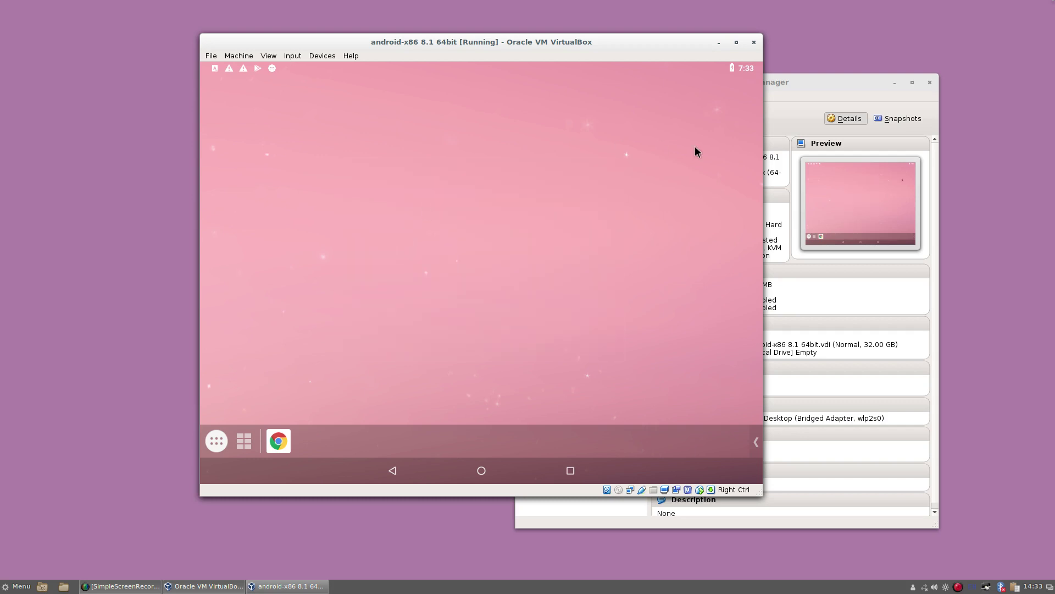
pyautogui.click(239, 56)
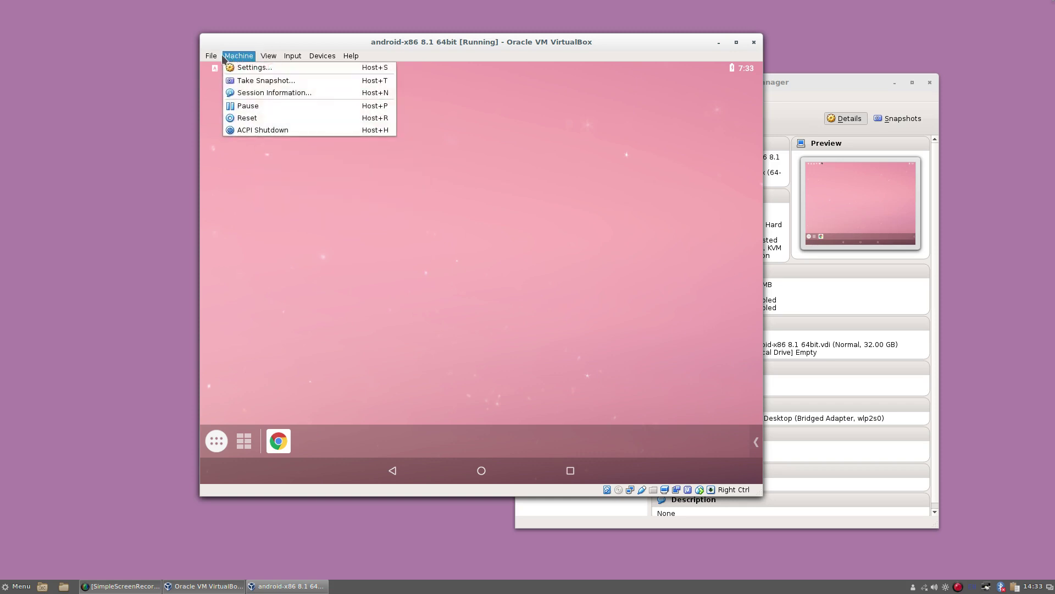
pyautogui.moveTo(213, 58)
pyautogui.moveTo(323, 57)
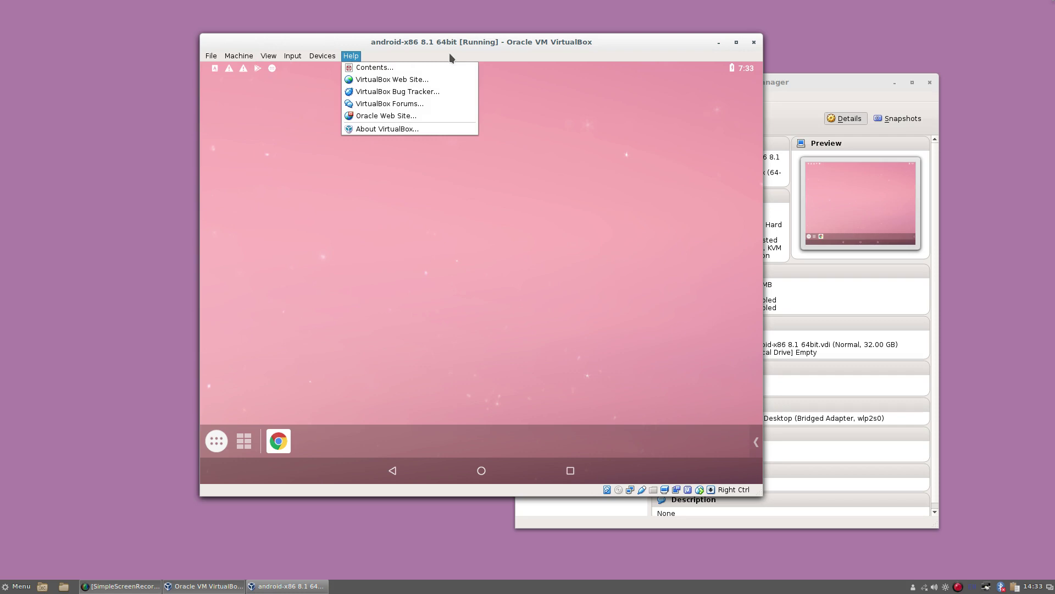
pyautogui.click(796, 84)
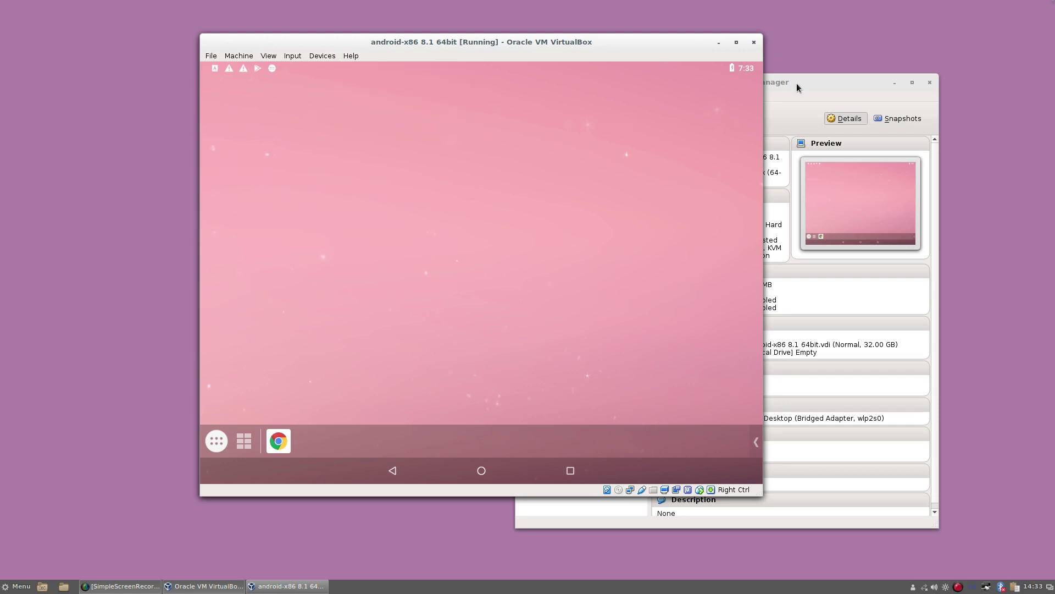
# Power off the android-x86 8.1 64bit virtual machine from the VirtualBox Manager and confirm
pyautogui.moveTo(798, 80); pyautogui.dragTo(802, 80)
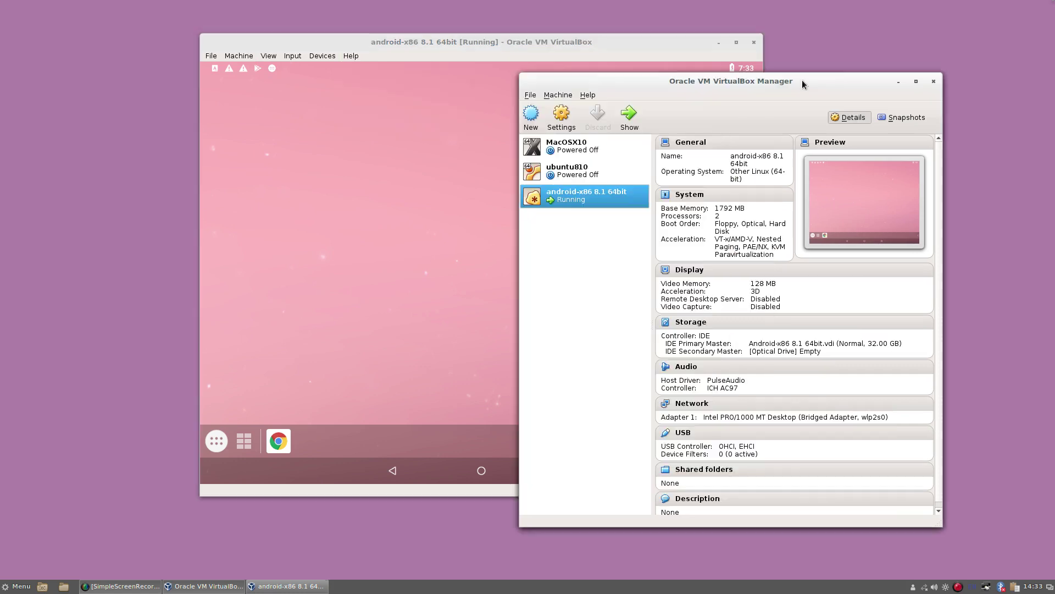
pyautogui.click(561, 97)
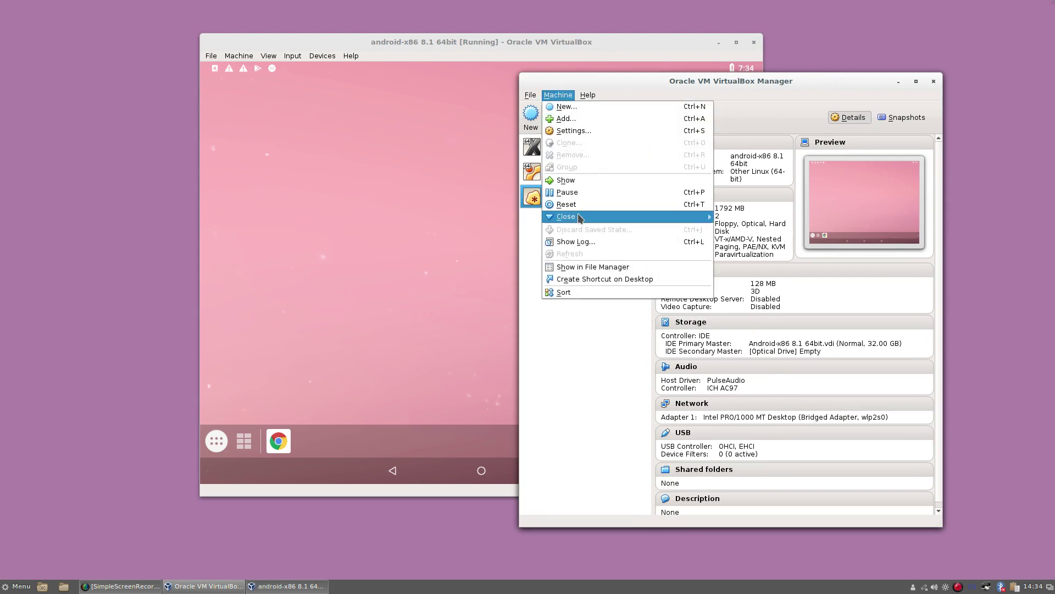
pyautogui.moveTo(580, 219)
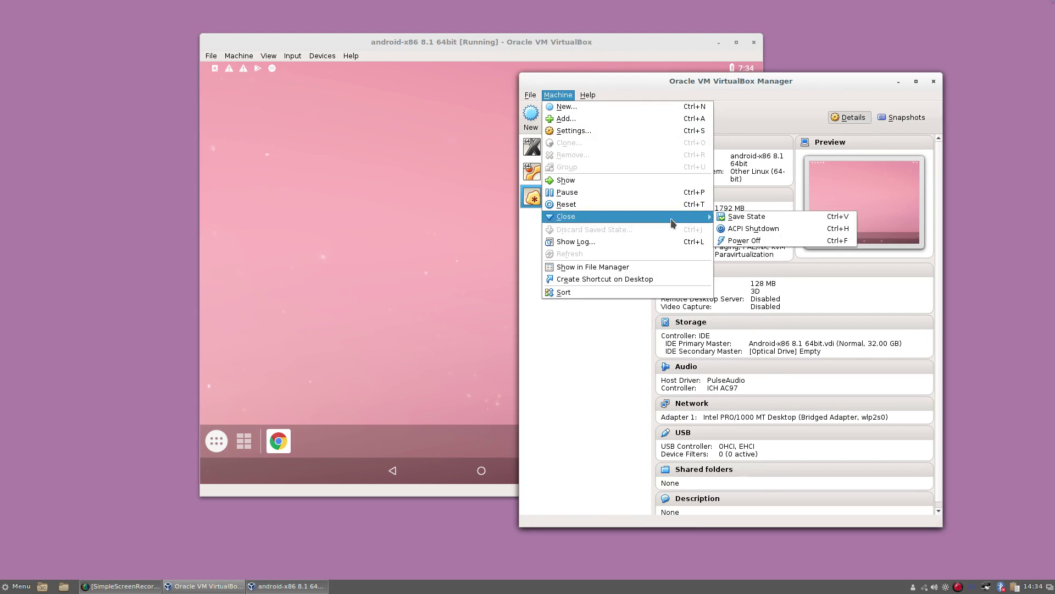
pyautogui.click(753, 246)
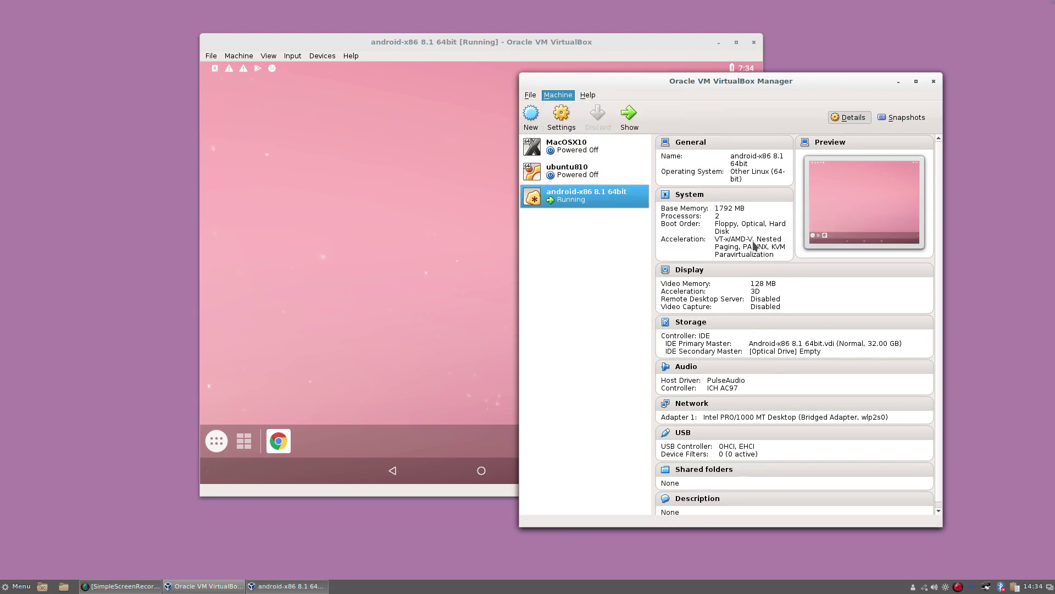
pyautogui.click(750, 330)
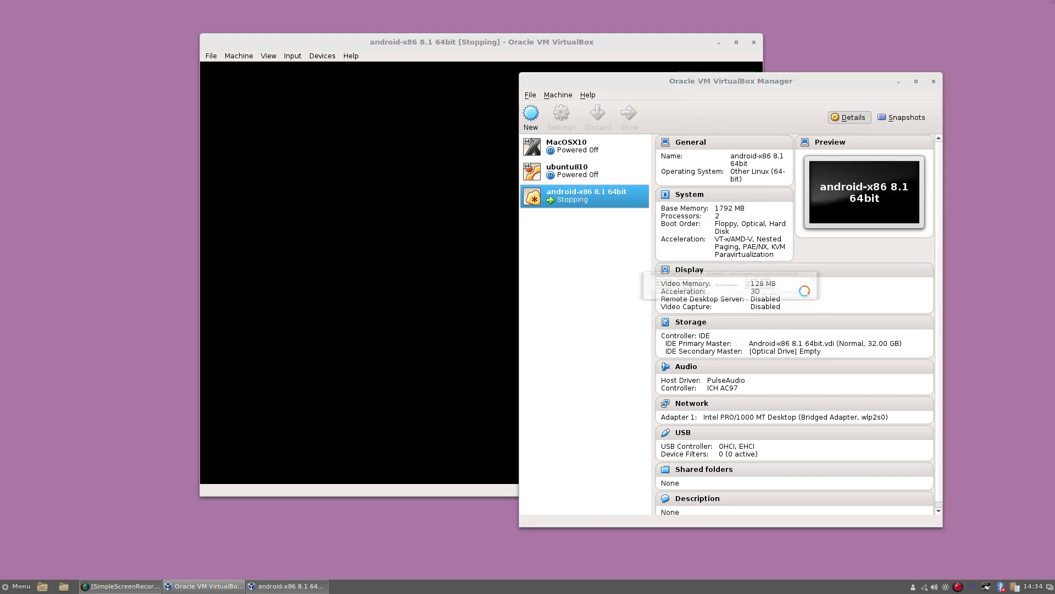
# Start the ubuntu810 virtual machine, acknowledging the startup warning and dismissing the keyboard auto-capture notice
pyautogui.click(568, 169)
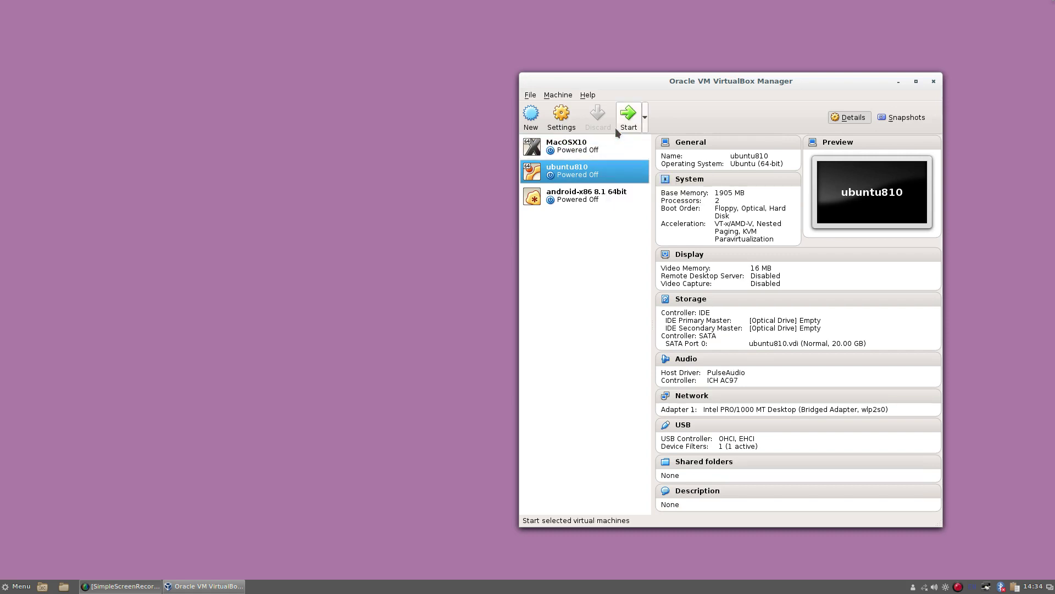
pyautogui.click(629, 117)
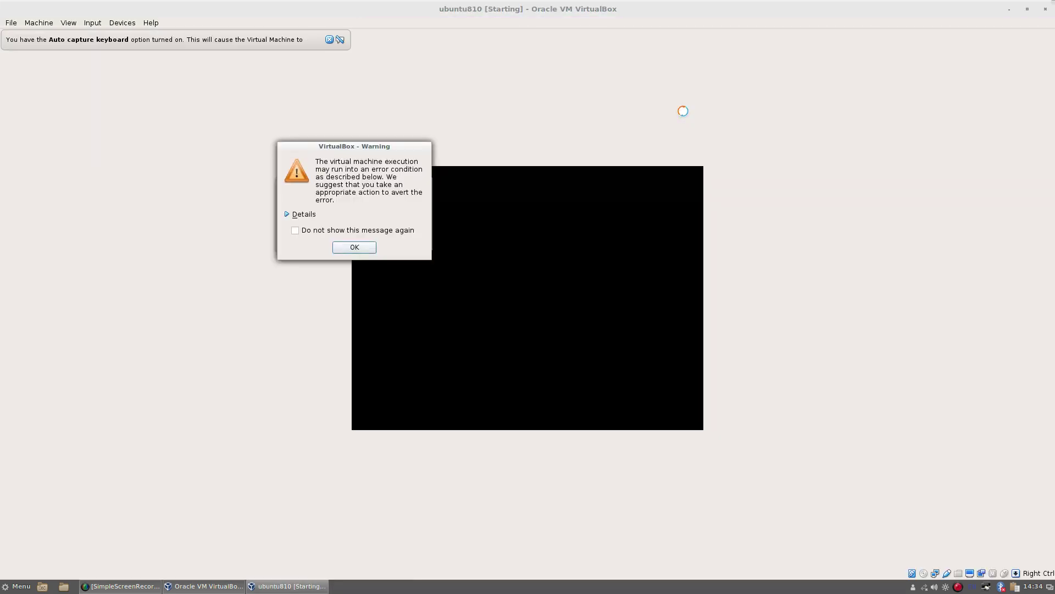
pyautogui.click(359, 249)
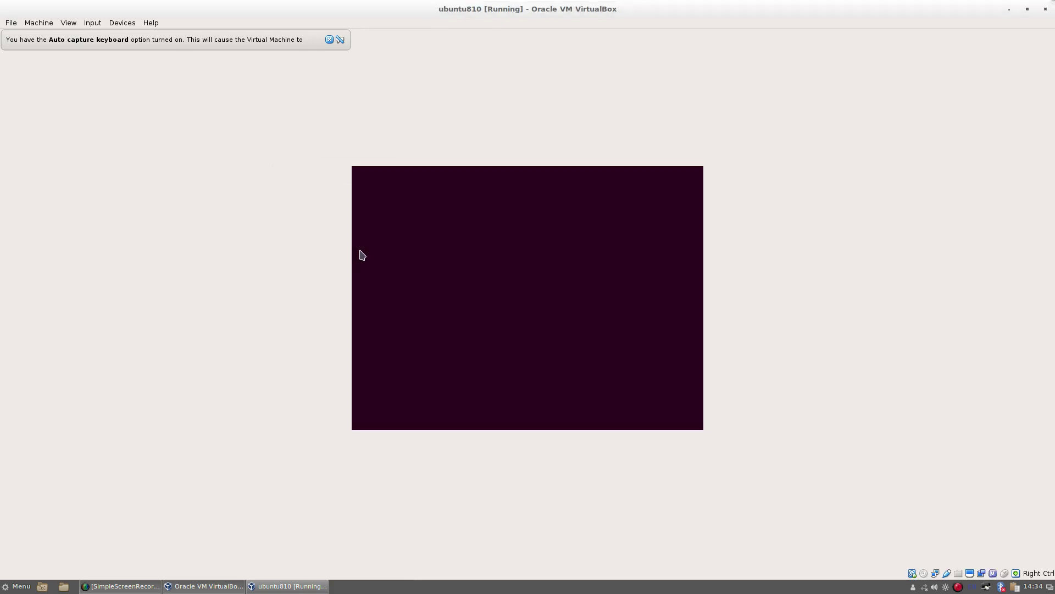
pyautogui.click(330, 39)
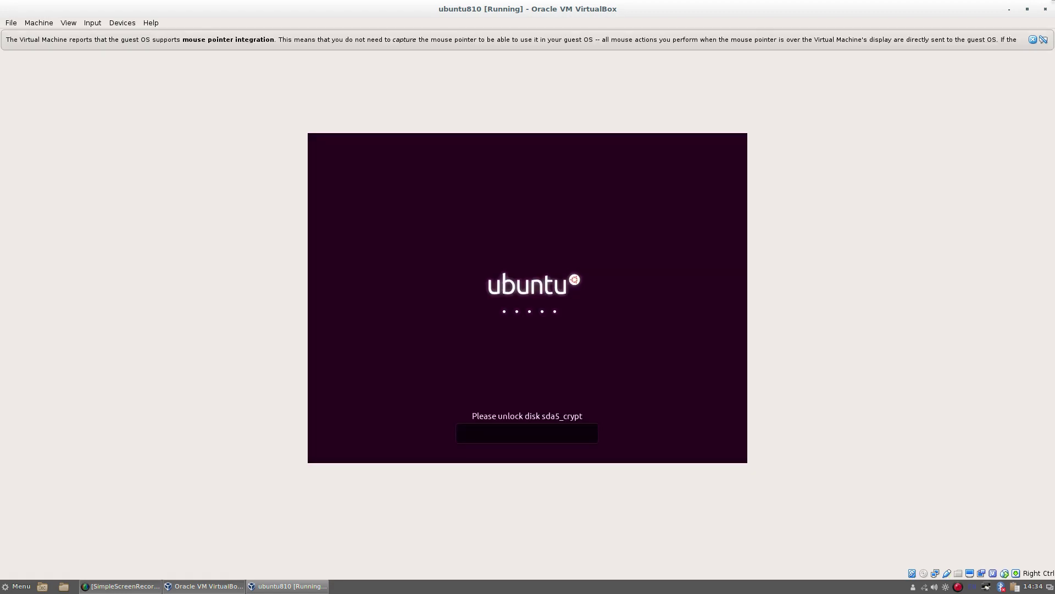
# Unlock the encrypted disk sda5_crypt by entering its passphrase, and dismiss the mouse pointer integration notice
pyautogui.write('xx')
pyautogui.press('BackSpace')
pyautogui.press('BackSpace')
pyautogui.write('xx')
pyautogui.press('BackSpace')
pyautogui.press('BackSpace')
pyautogui.write('xxxxxxxxxxxxx')
pyautogui.press('Return')
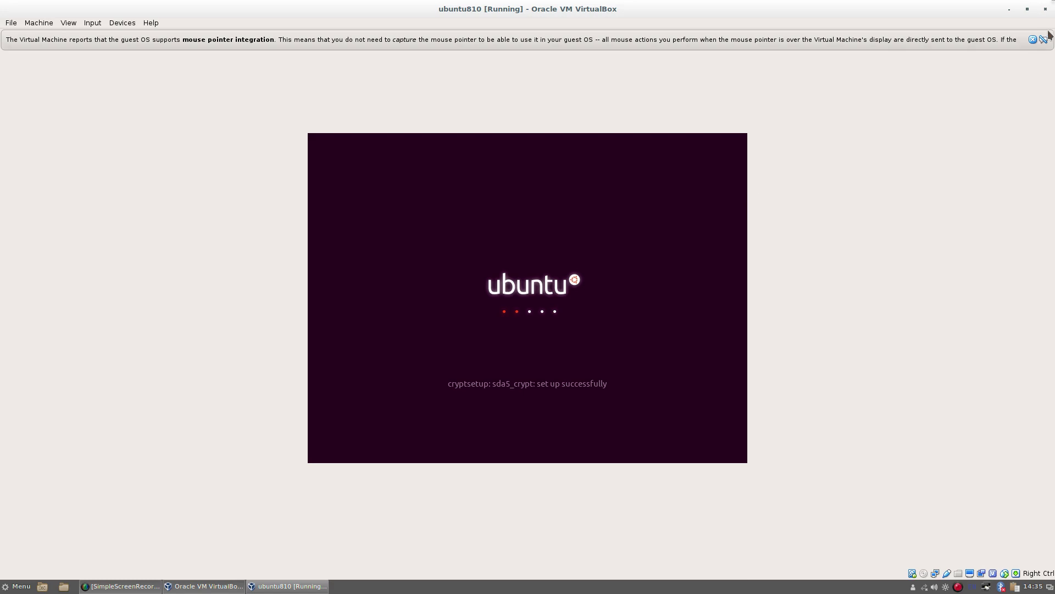
pyautogui.click(1034, 41)
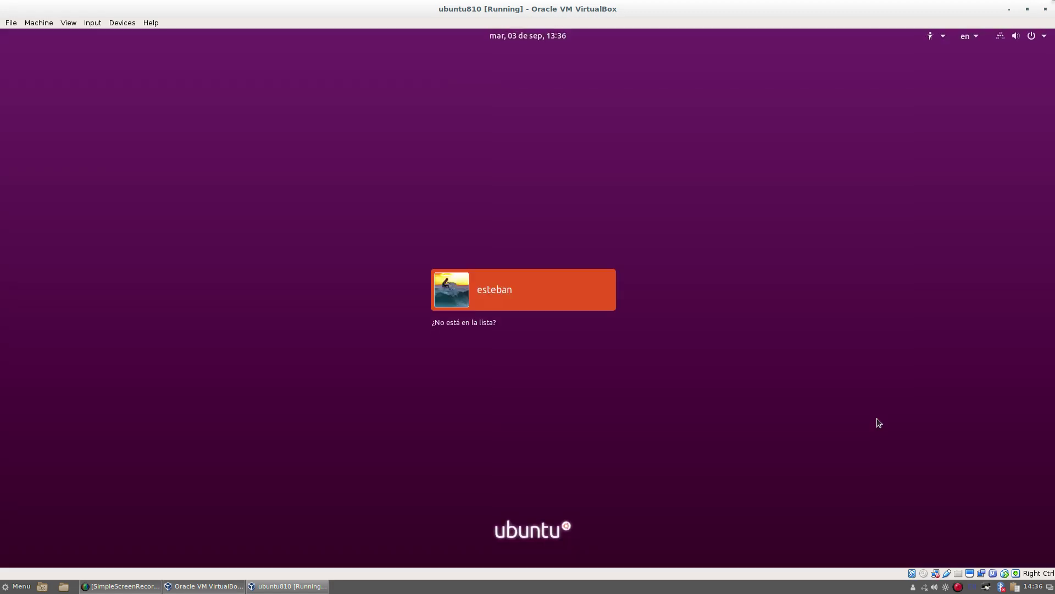
# Log in to the listed Ubuntu user account by entering the account password
pyautogui.click(547, 306)
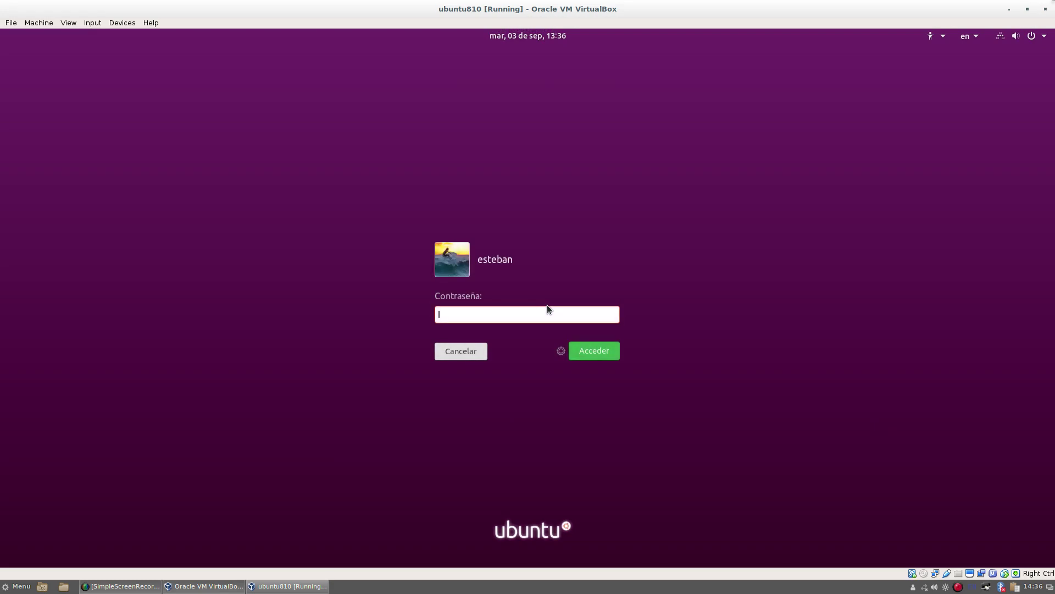
pyautogui.write('••••••••••••••')
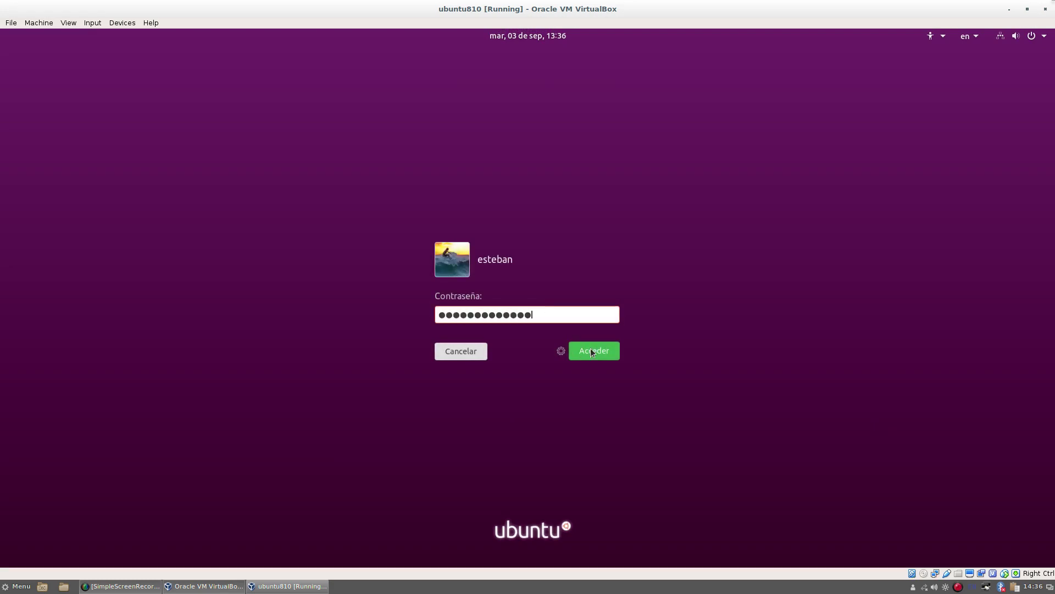
pyautogui.click(591, 350)
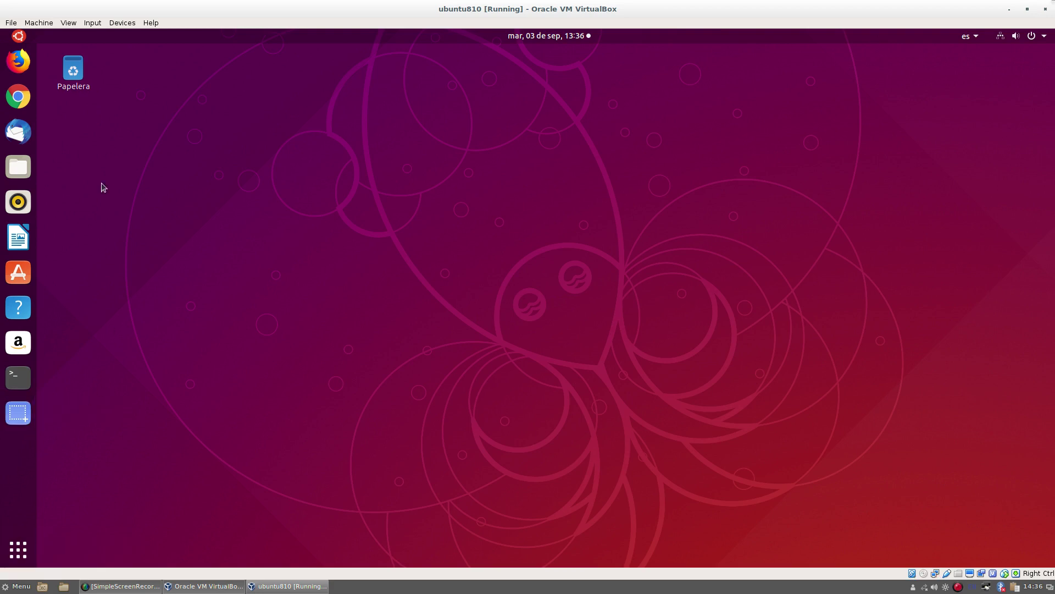
# Look over the activities overview and all pages of installed Ubuntu applications, including the Utilidades folder
pyautogui.click(19, 38)
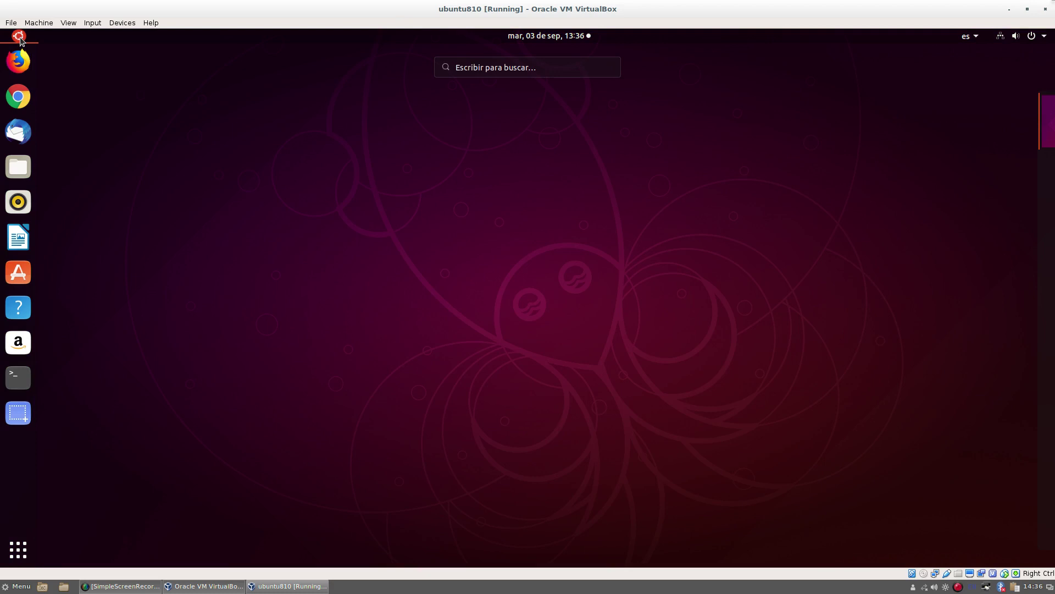
pyautogui.click(19, 37)
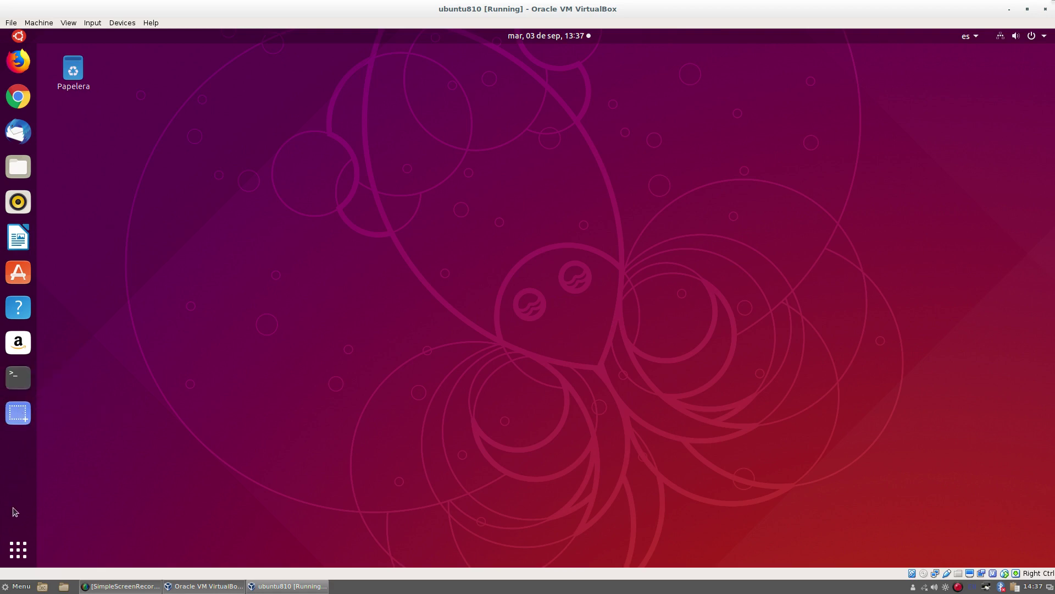
pyautogui.click(18, 548)
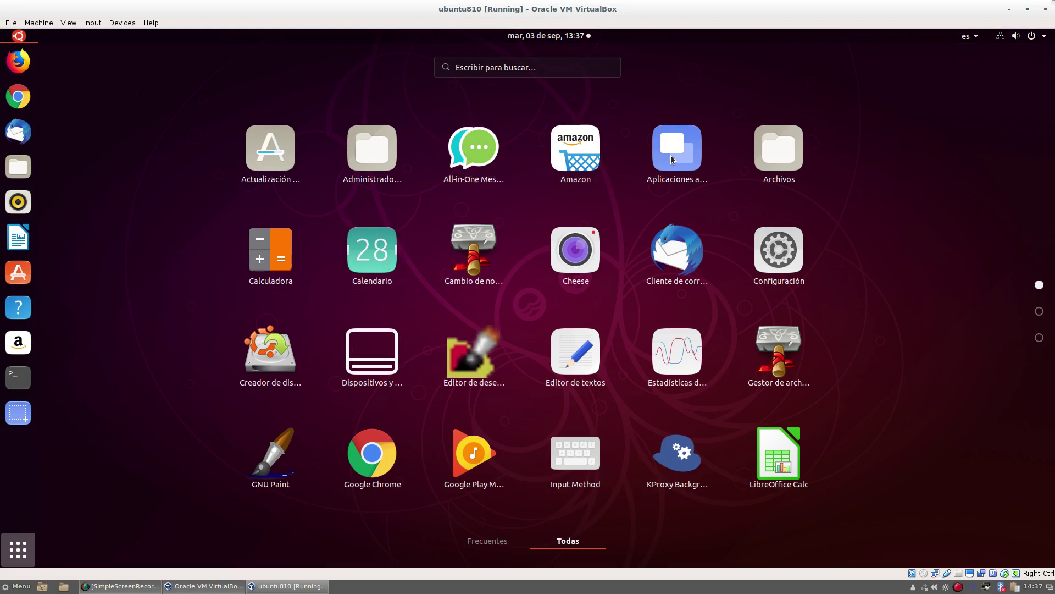
pyautogui.click(1039, 313)
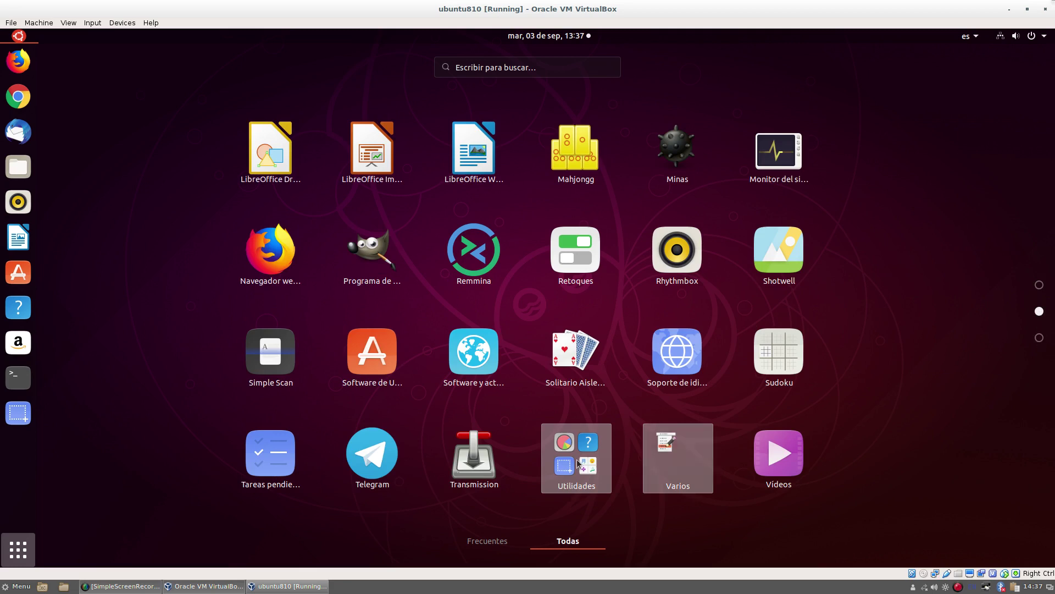
pyautogui.scroll(-1, 584, 466)
pyautogui.press('Return')
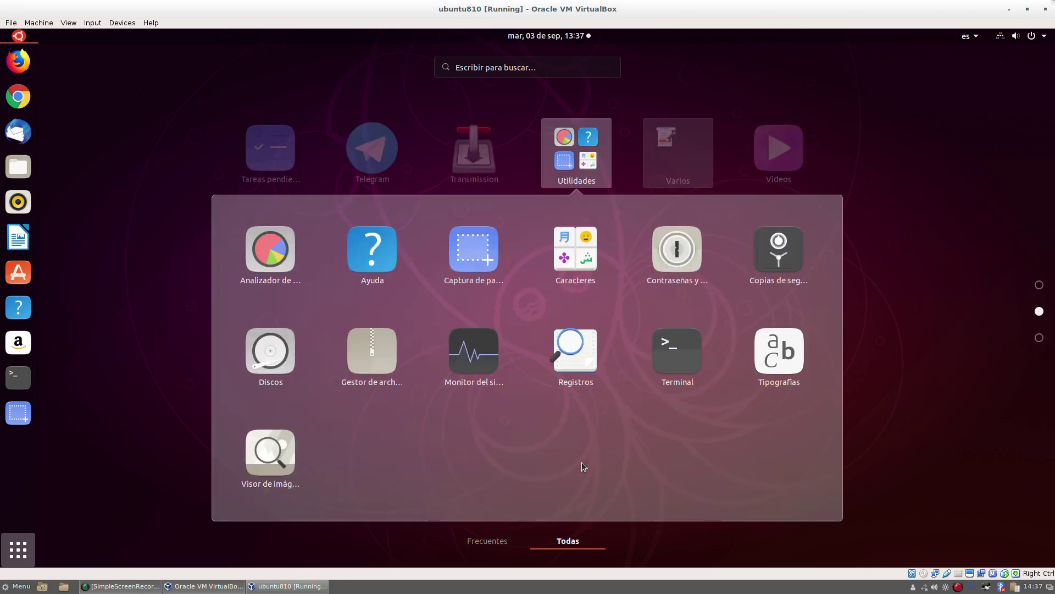
pyautogui.click(1026, 416)
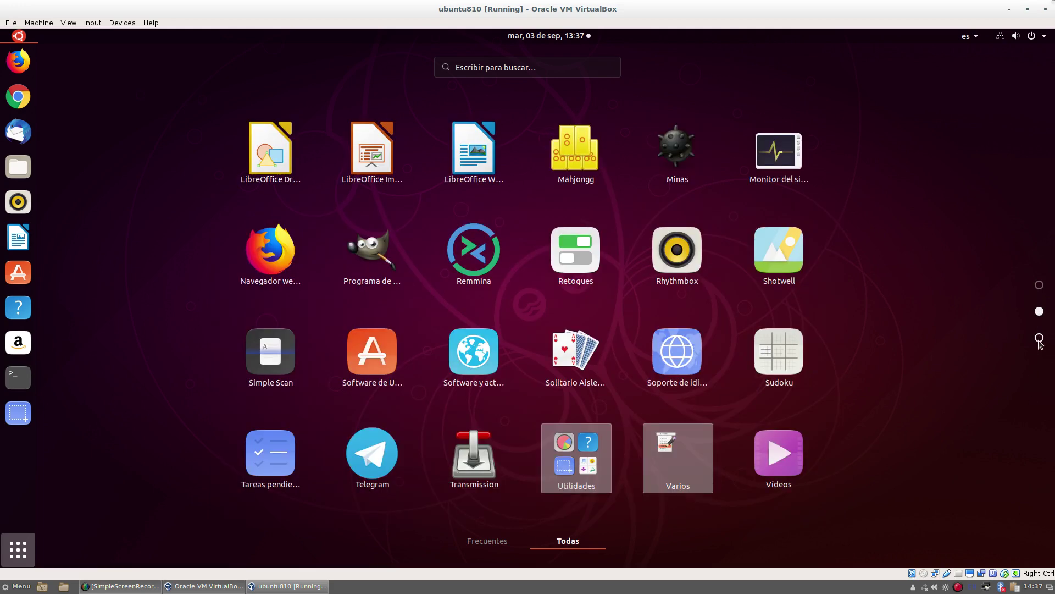
pyautogui.click(1039, 339)
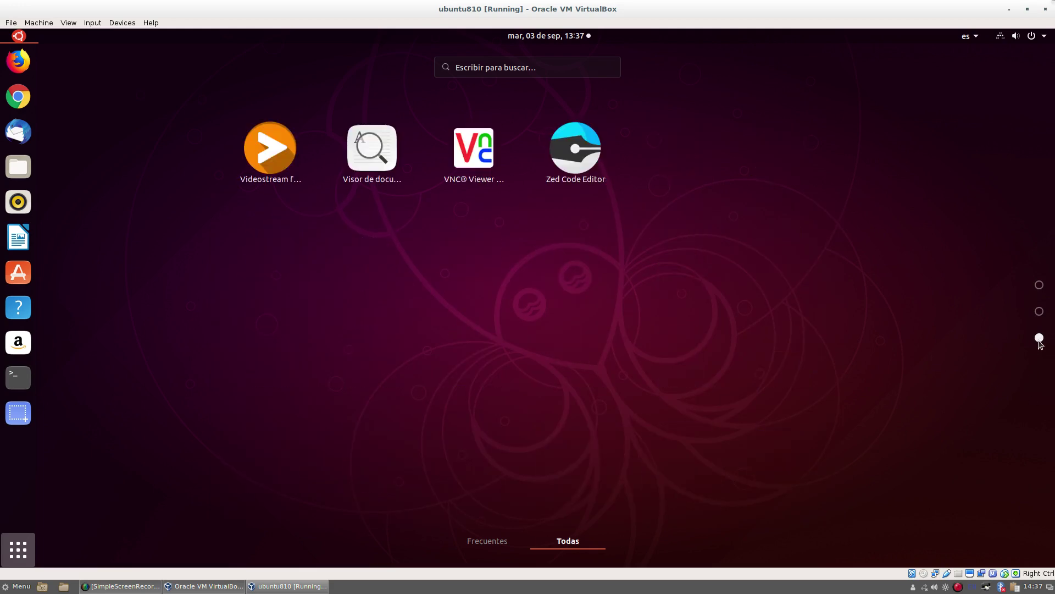
pyautogui.click(1039, 311)
pyautogui.click(1040, 286)
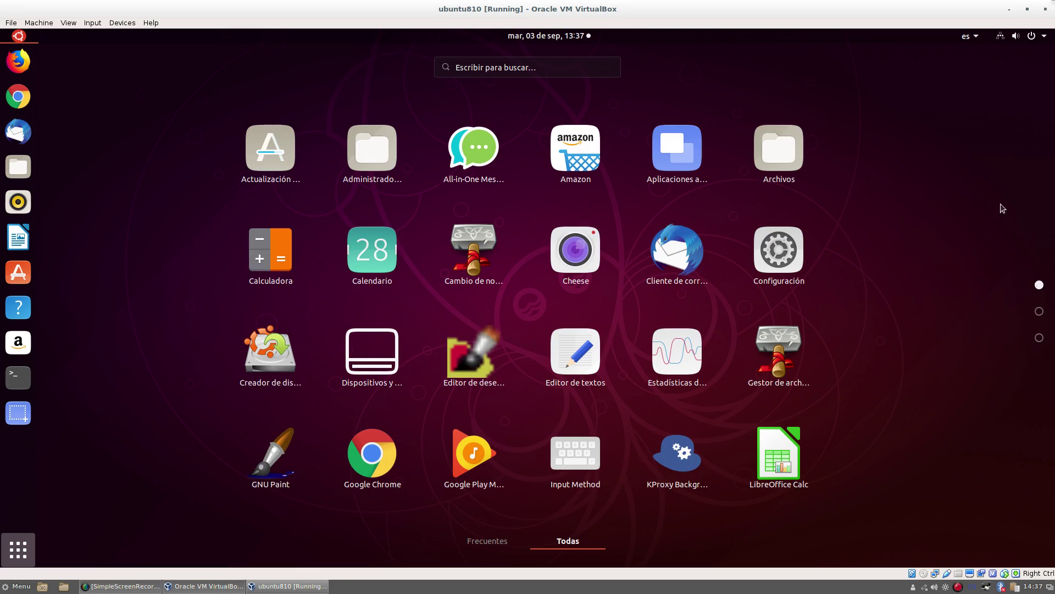
# Check the wired network connection's options in Ubuntu's system menu and close it
pyautogui.click(1001, 40)
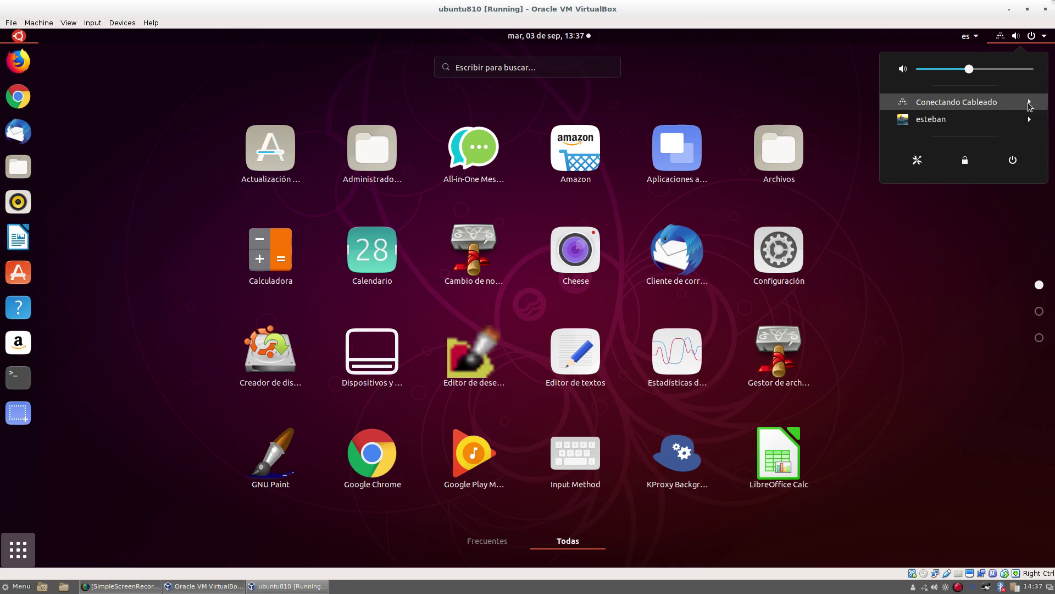
pyautogui.click(1030, 105)
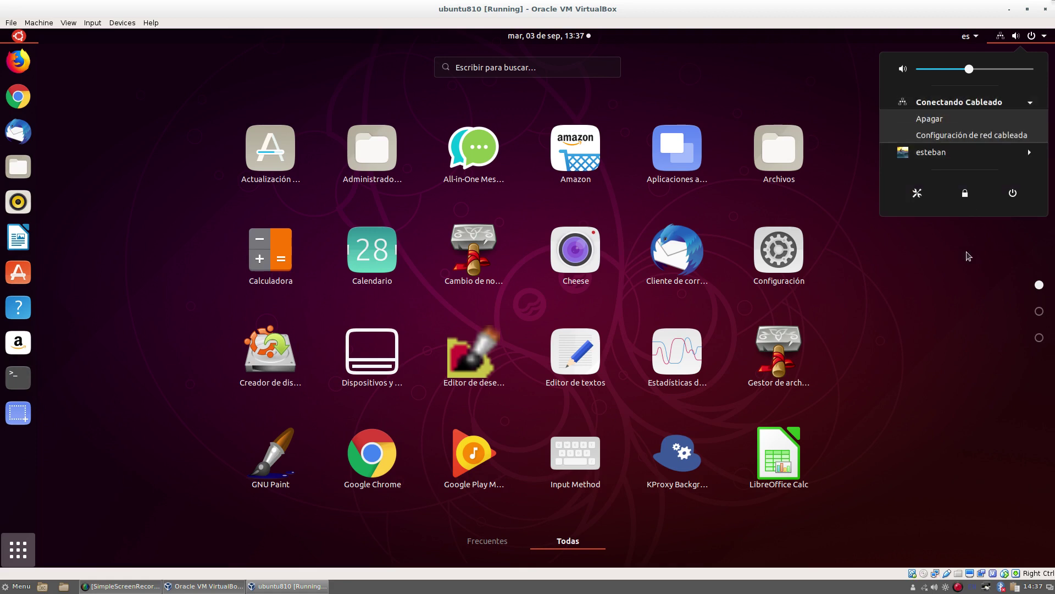
pyautogui.click(943, 284)
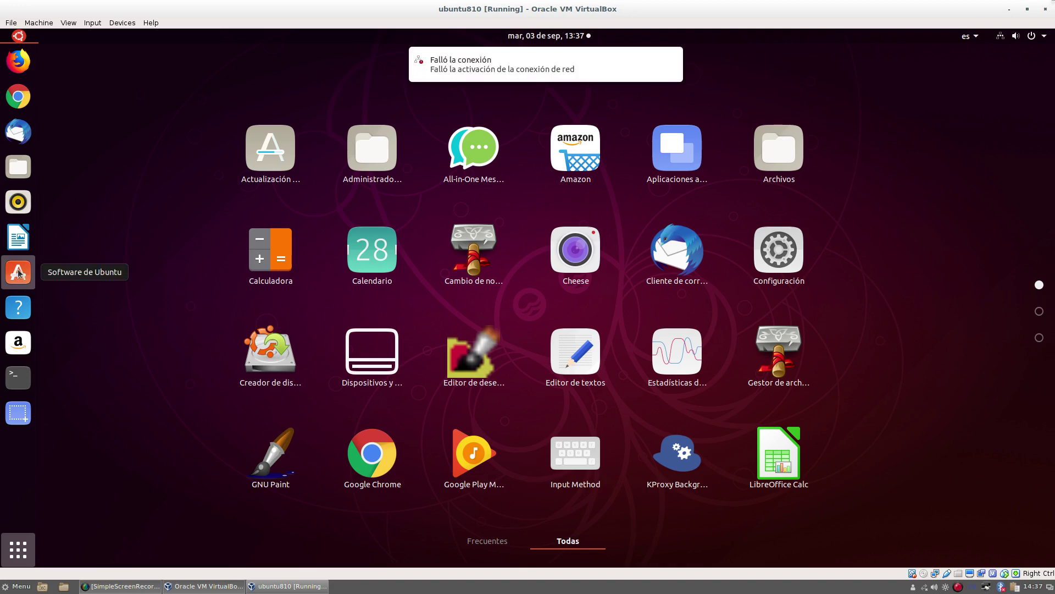
# Open Software de Ubuntu and dismiss the firmware update error notification
pyautogui.click(18, 274)
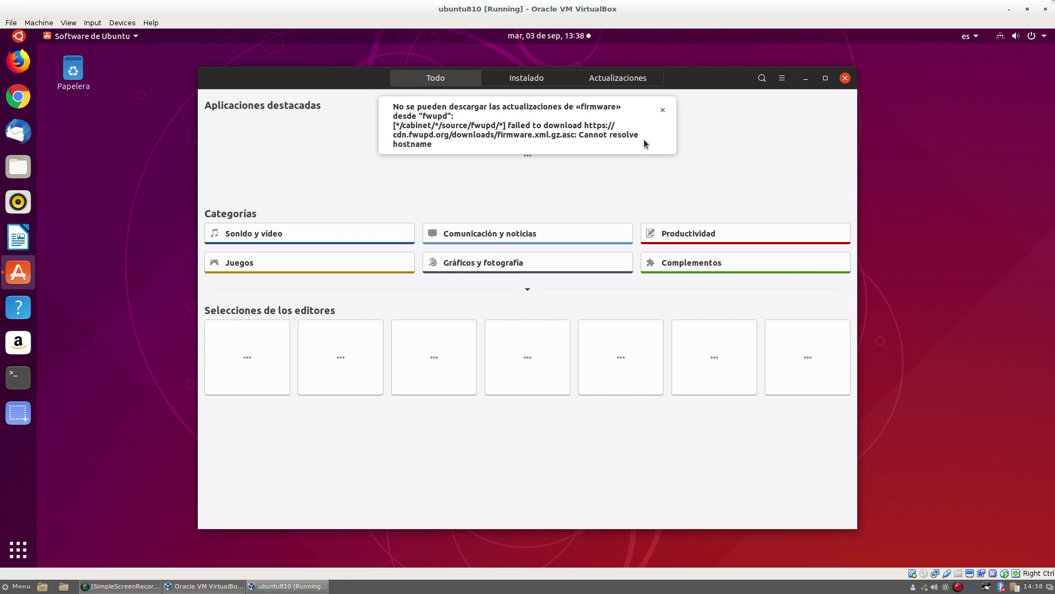
pyautogui.click(663, 112)
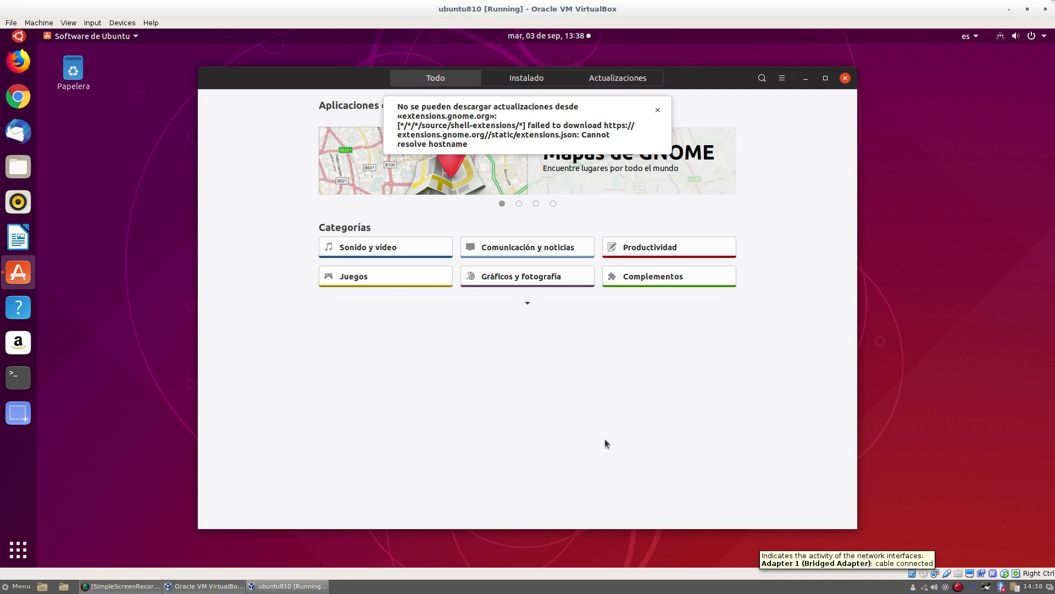
pyautogui.click(18, 586)
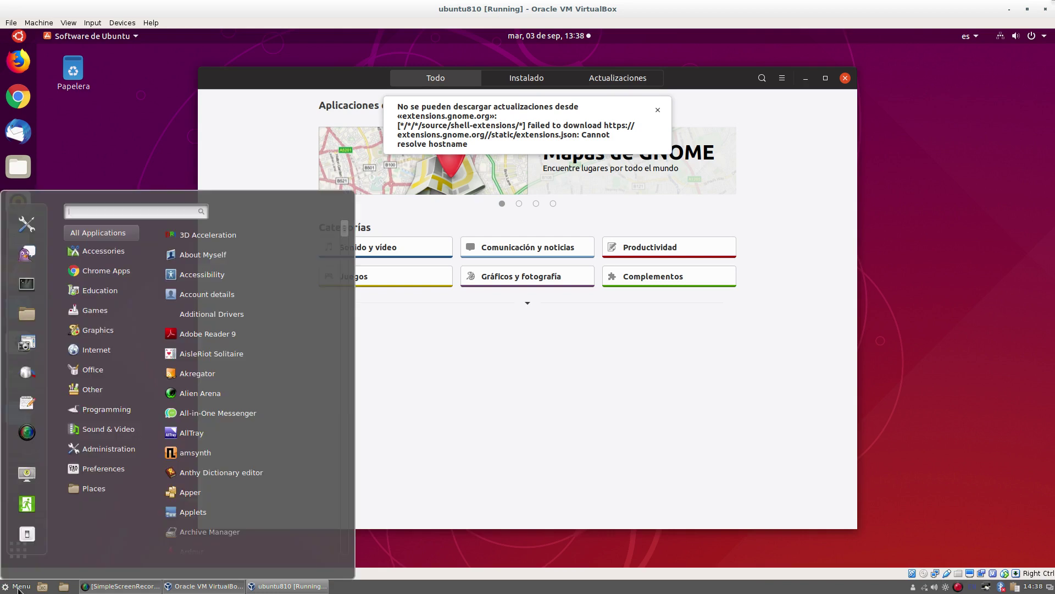
pyautogui.moveTo(88, 352)
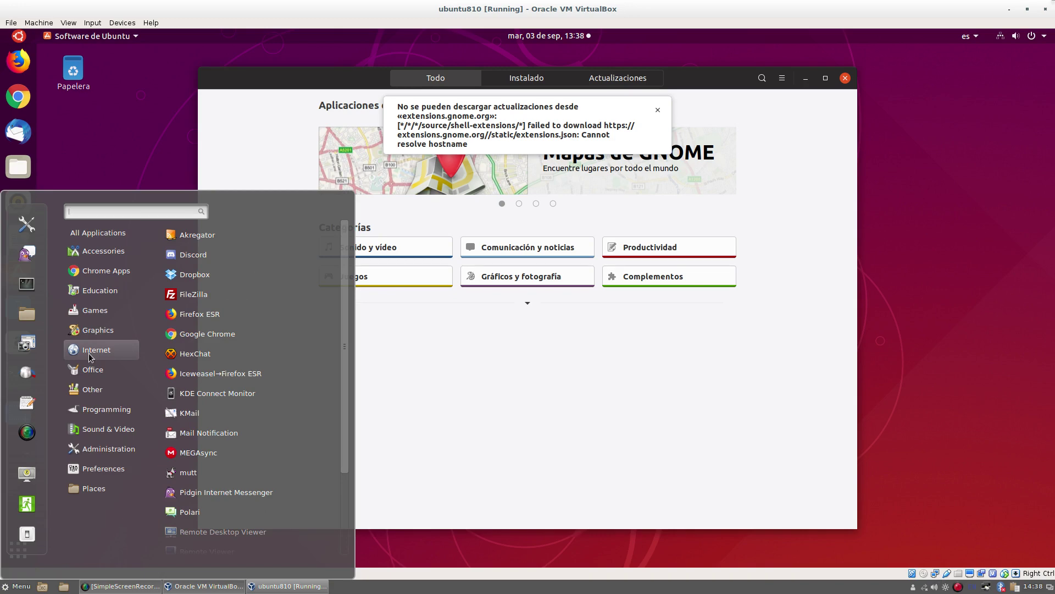
# Switch to the VirtualBox Manager and examine ubuntu810's Adapter 1 network settings, including the advanced options and available bridged interface names
pyautogui.click(194, 586)
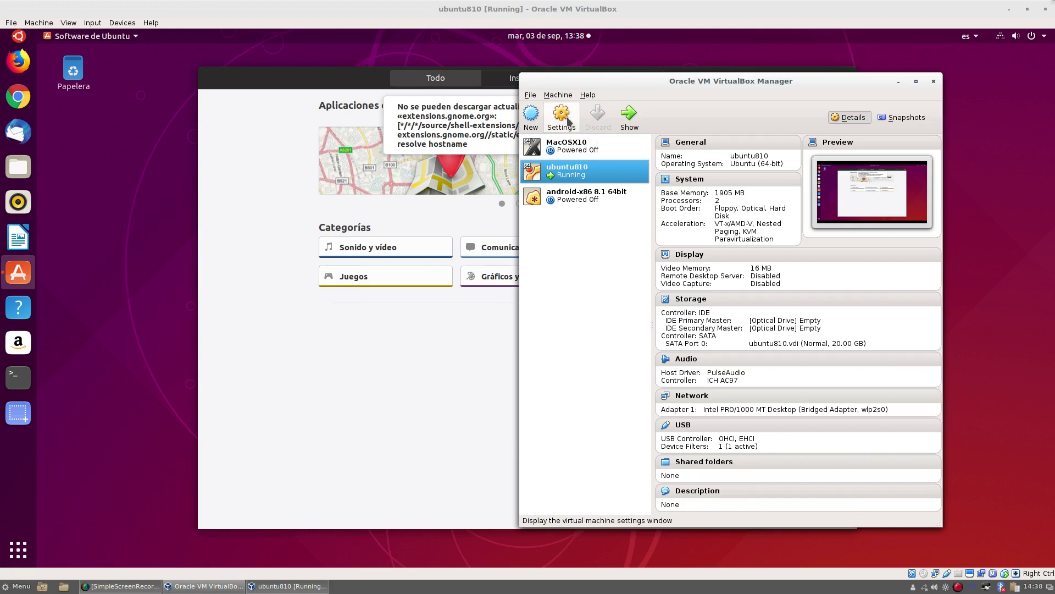
pyautogui.click(693, 396)
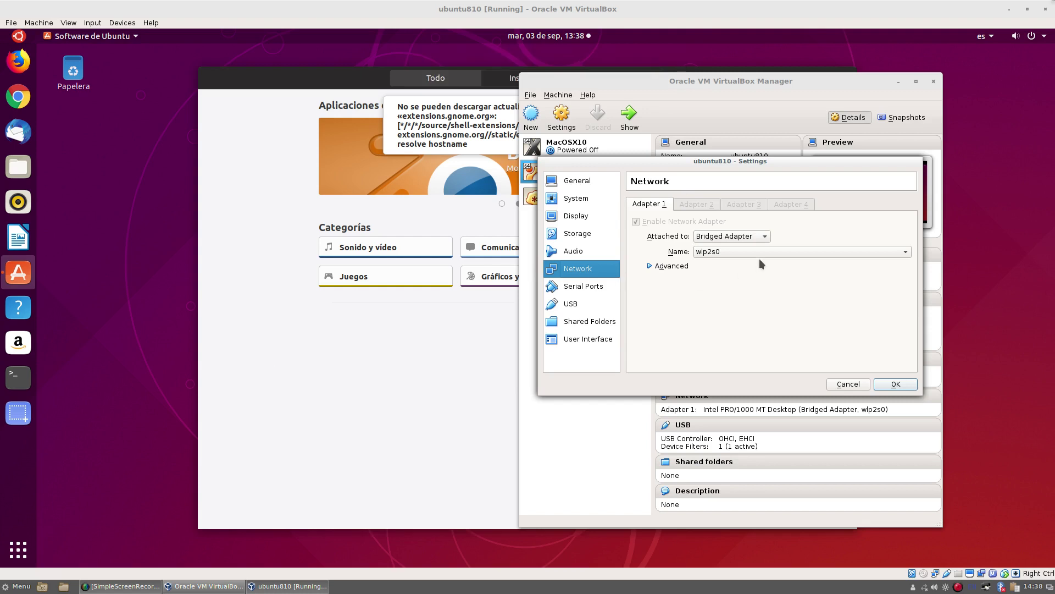
pyautogui.click(651, 267)
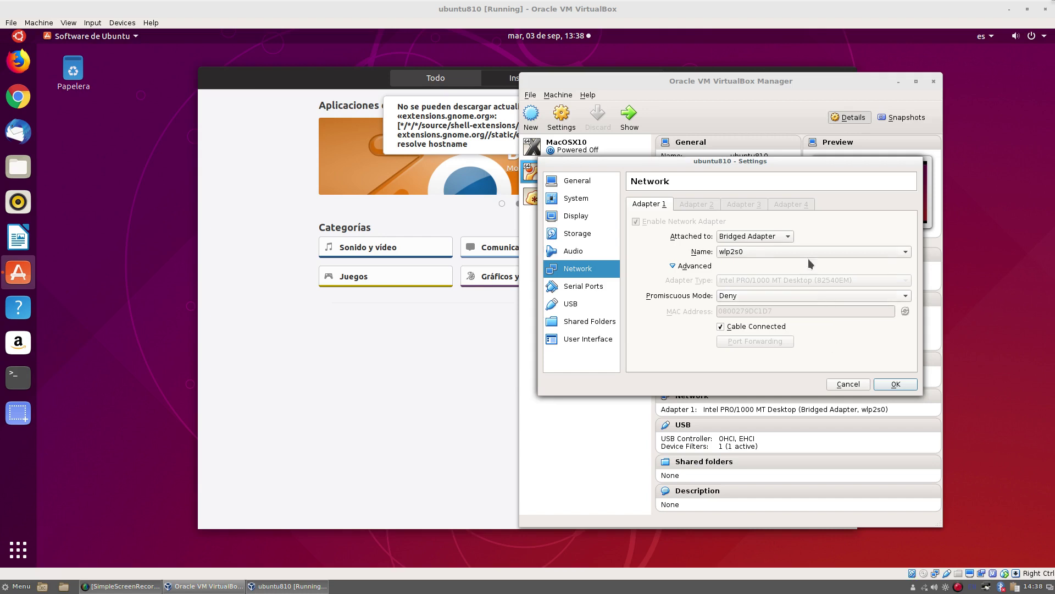
pyautogui.click(906, 253)
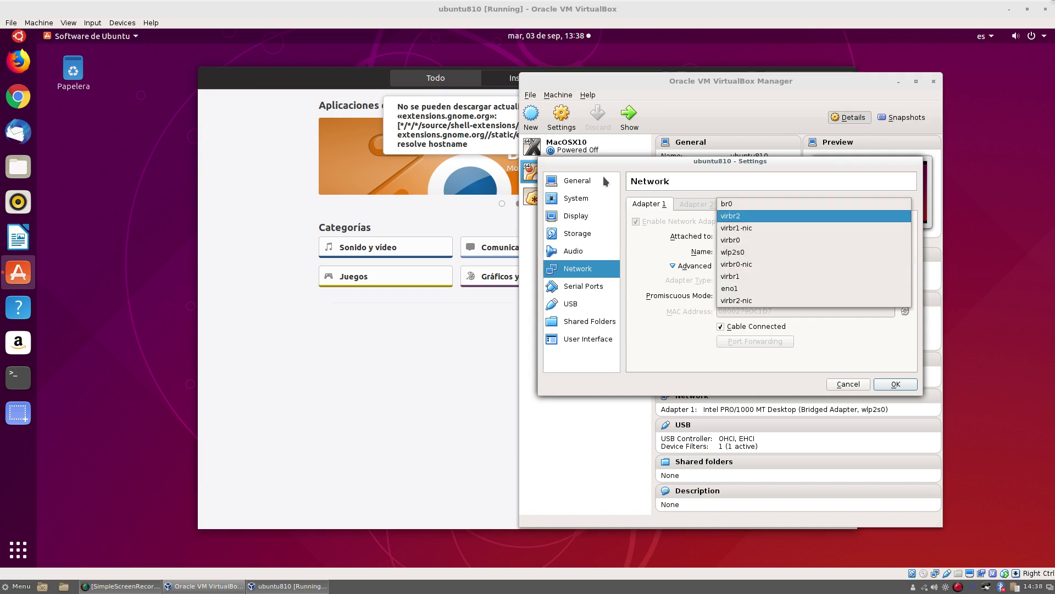
pyautogui.click(16, 587)
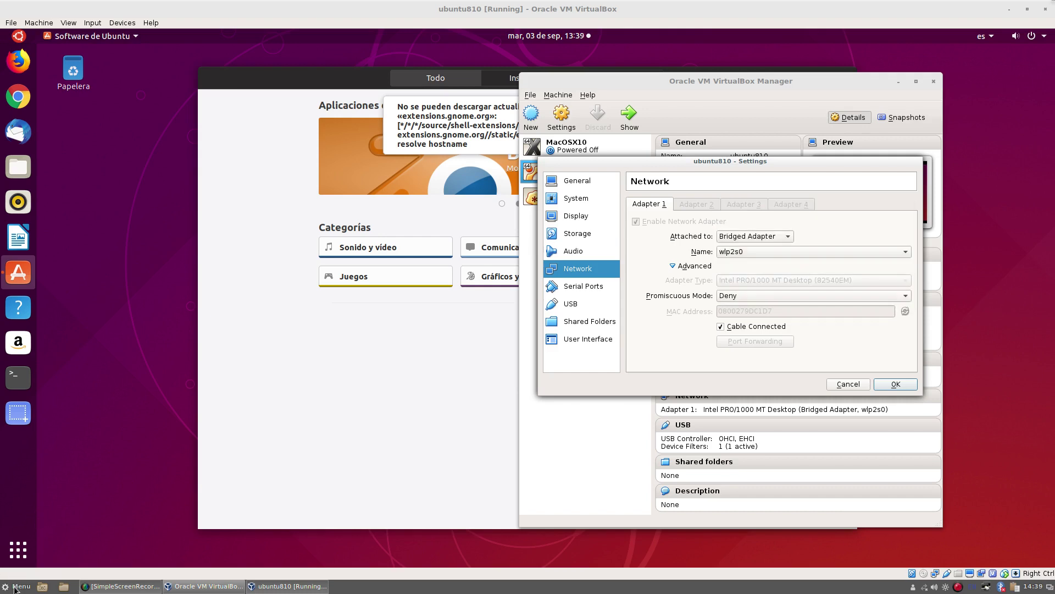
# Open a terminal on the host computer and place its window beside the VirtualBox settings dialog
pyautogui.click(16, 588)
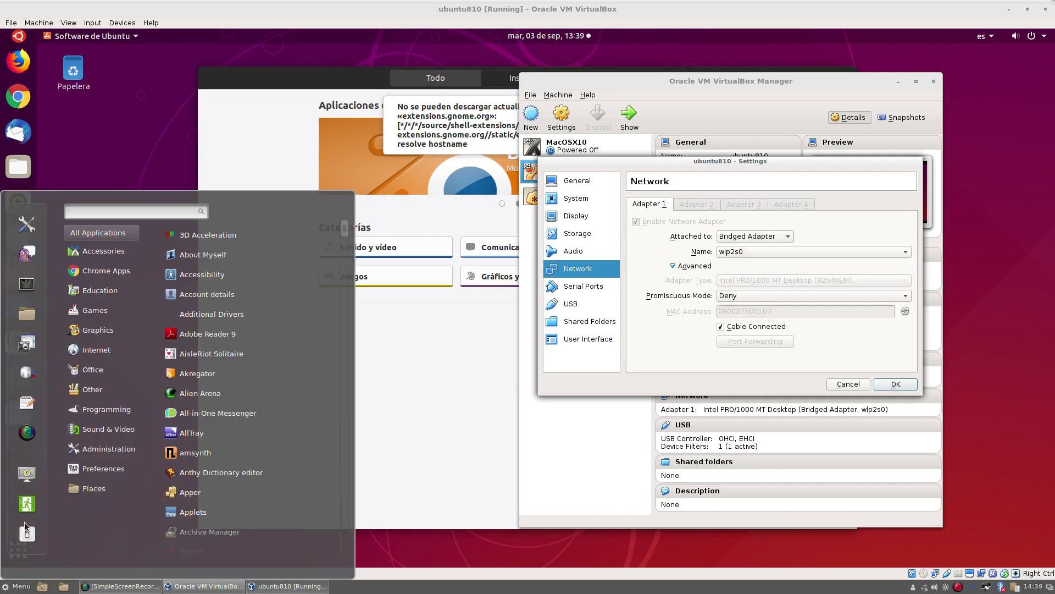
pyautogui.click(26, 286)
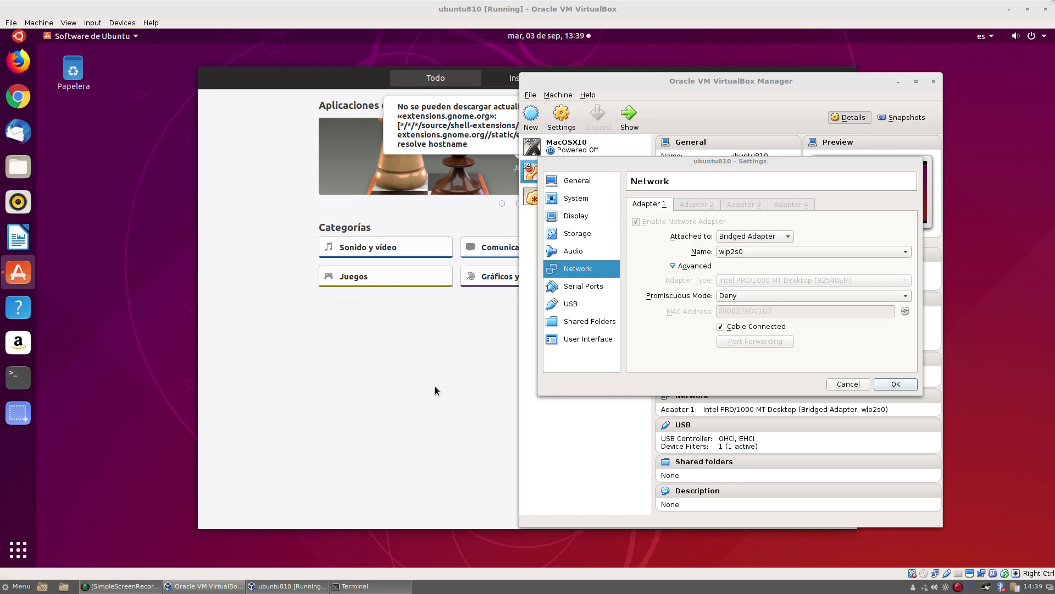
pyautogui.moveTo(424, 165); pyautogui.dragTo(205, 293)
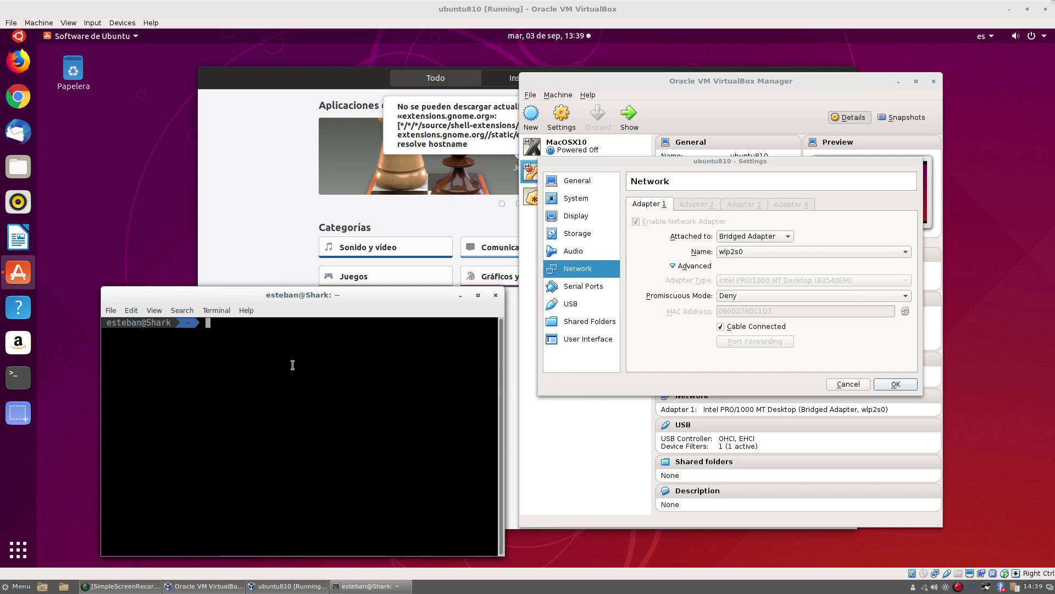
# Open /etc/network/interfaces in nano with sudo in the host terminal, entering the sudo password
pyautogui.write('nano')
pyautogui.press('BackSpace')
pyautogui.press('BackSpace')
pyautogui.press('BackSpace')
pyautogui.write('sudo nano ')
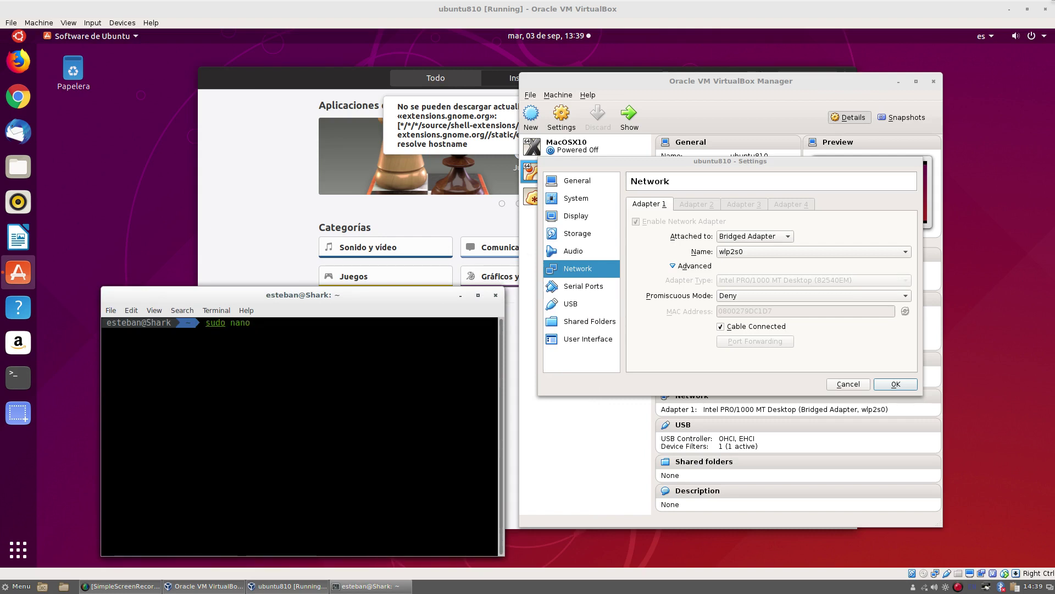
pyautogui.write('/etc/')
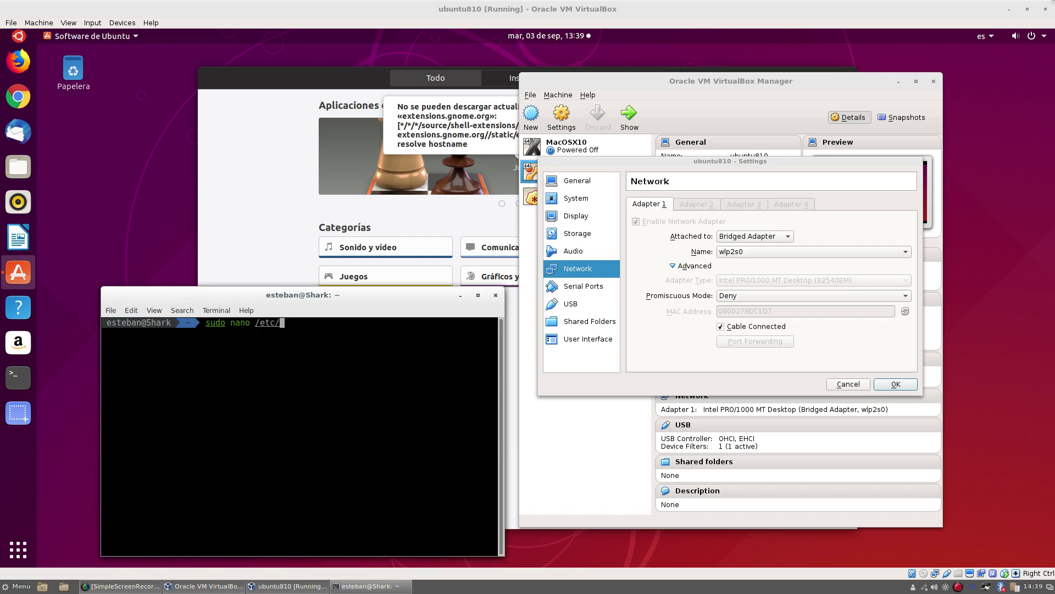
pyautogui.write('network/inter')
pyautogui.press('Tab')
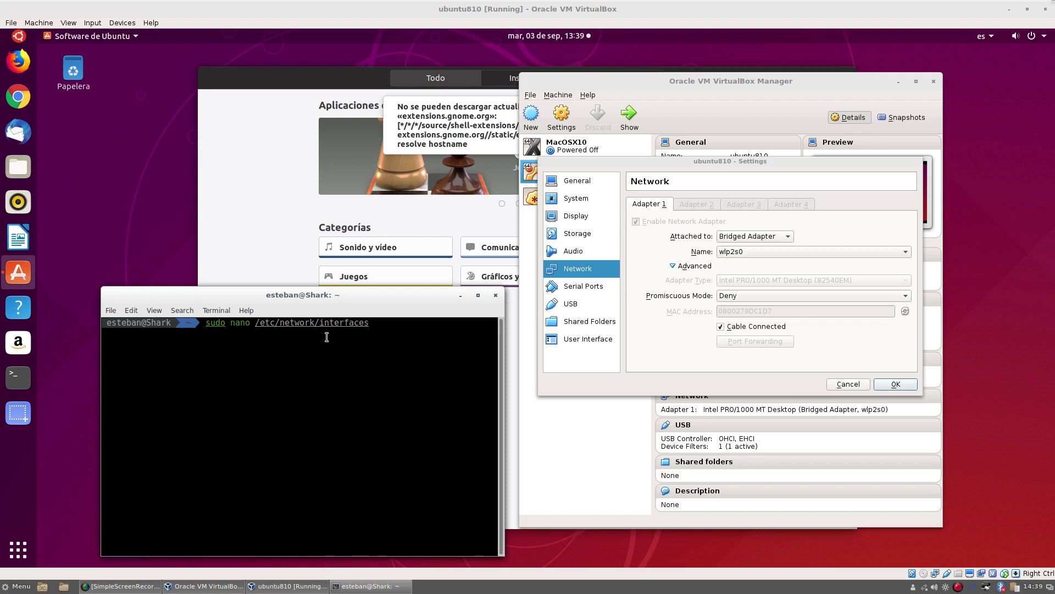
pyautogui.press('Return')
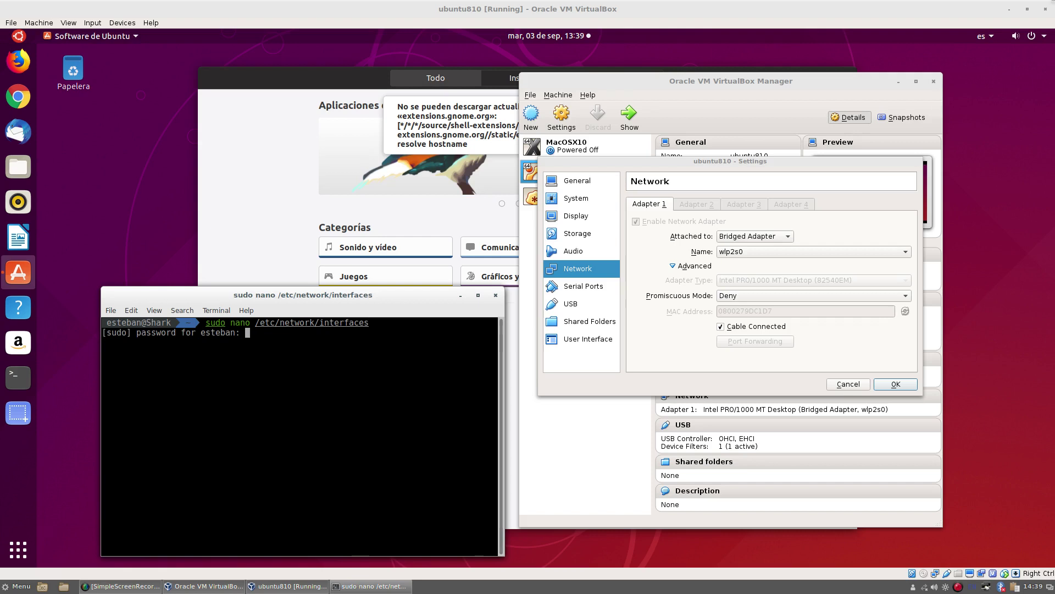
pyautogui.press('Return')
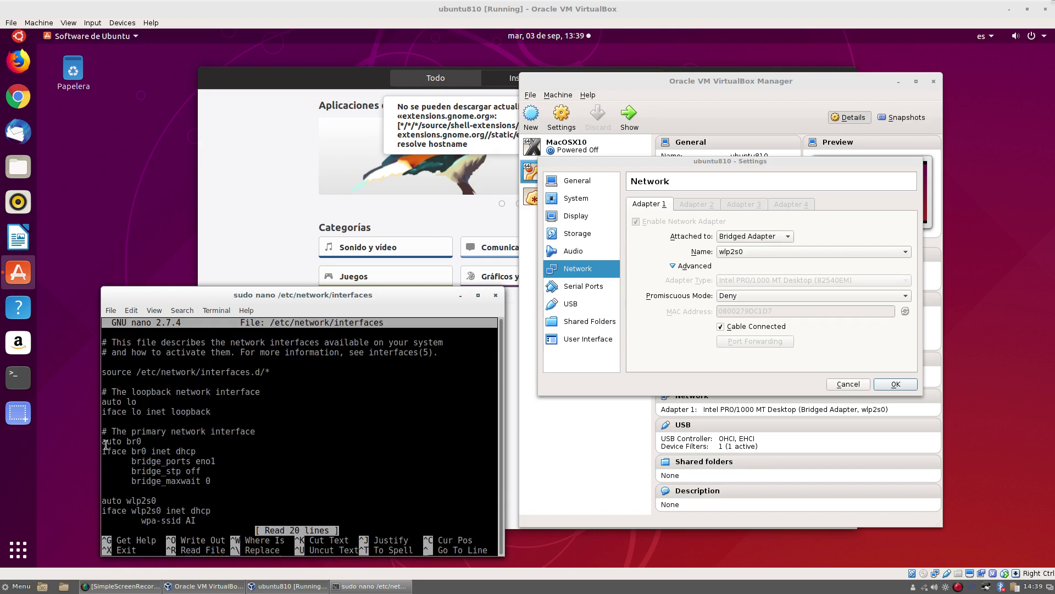
# Set the bridged interface name of ubuntu810's Adapter 1 to br0 and save the settings
pyautogui.click(907, 254)
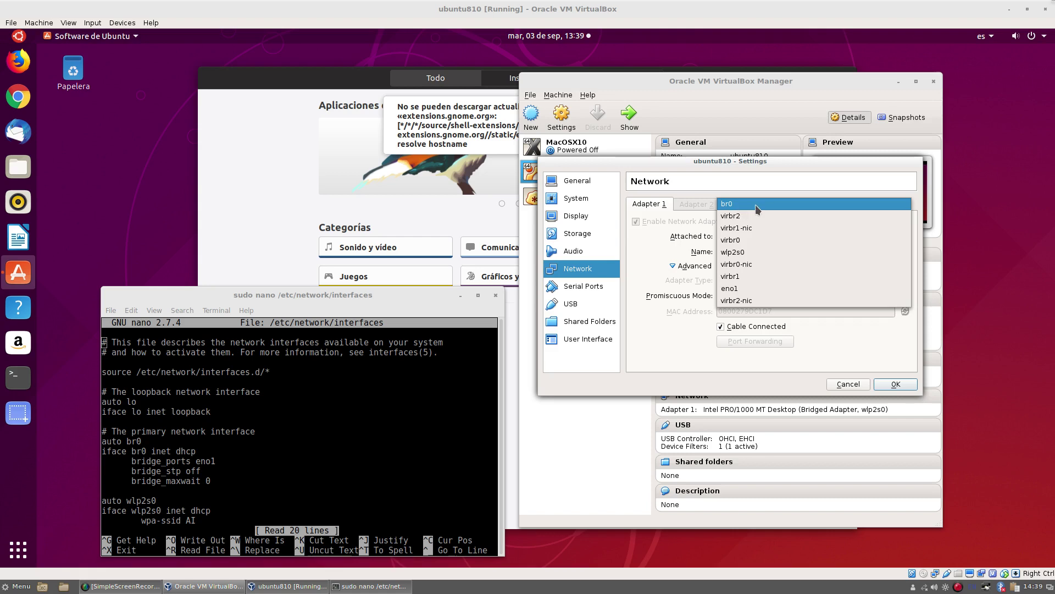
pyautogui.click(685, 367)
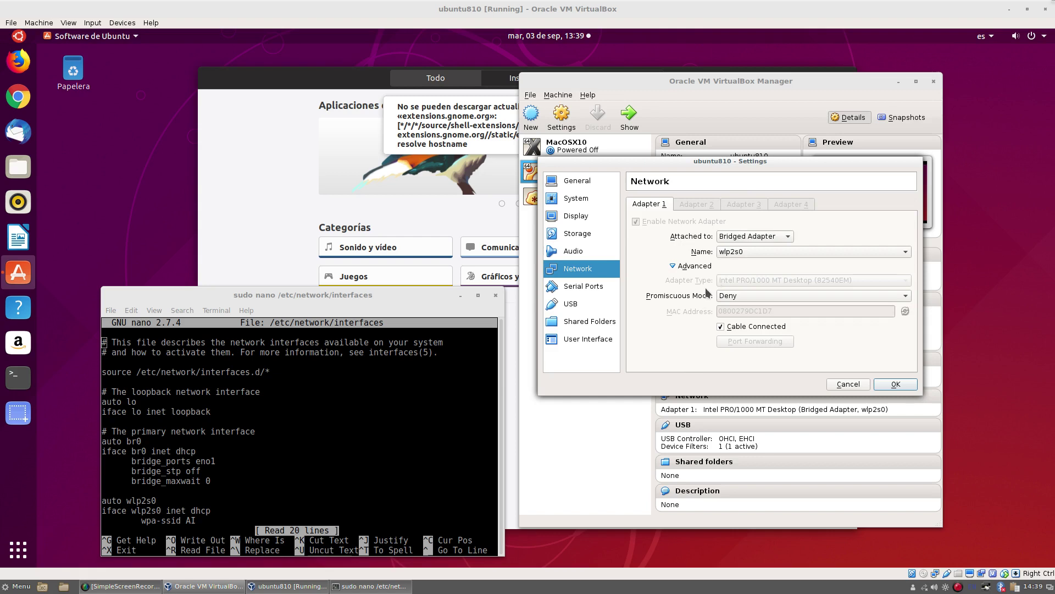
pyautogui.click(906, 252)
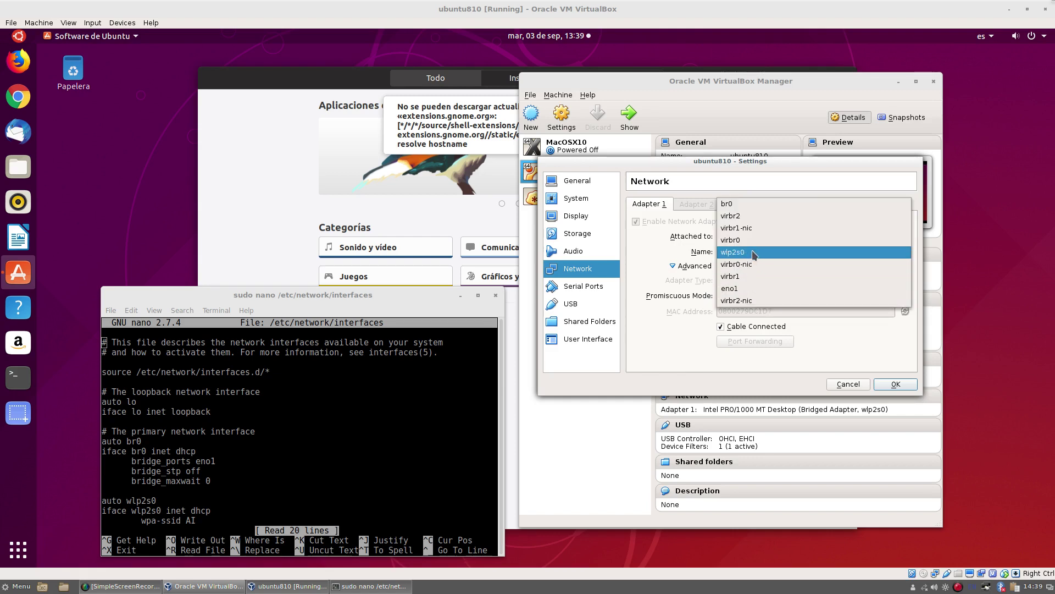
pyautogui.click(745, 204)
pyautogui.click(895, 384)
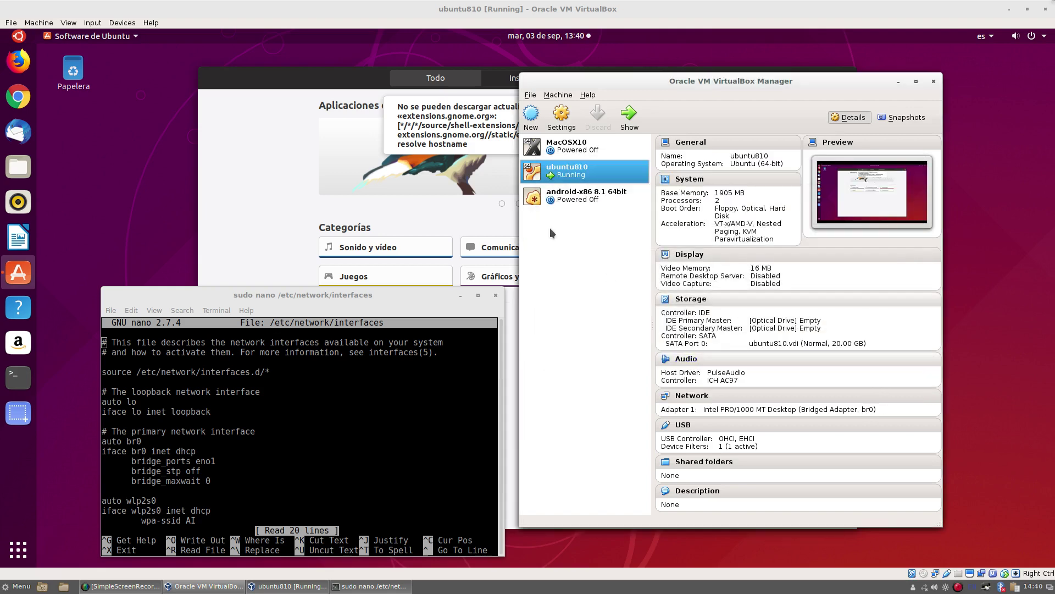
# Move the VirtualBox Manager aside, return to the ubuntu810 machine and check its wired connection status
pyautogui.moveTo(623, 93); pyautogui.dragTo(700, 125)
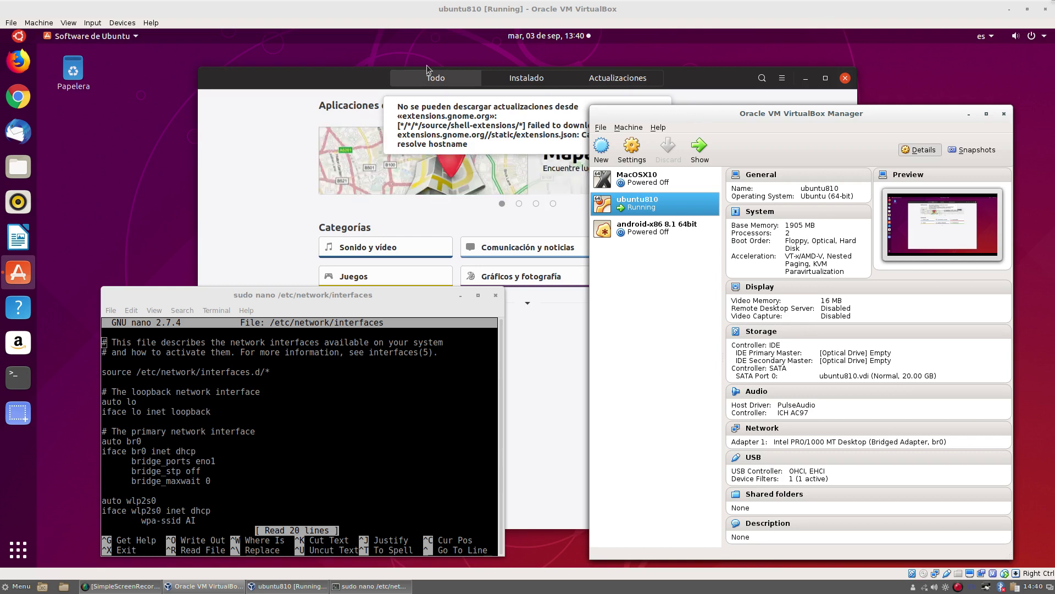
pyautogui.click(342, 81)
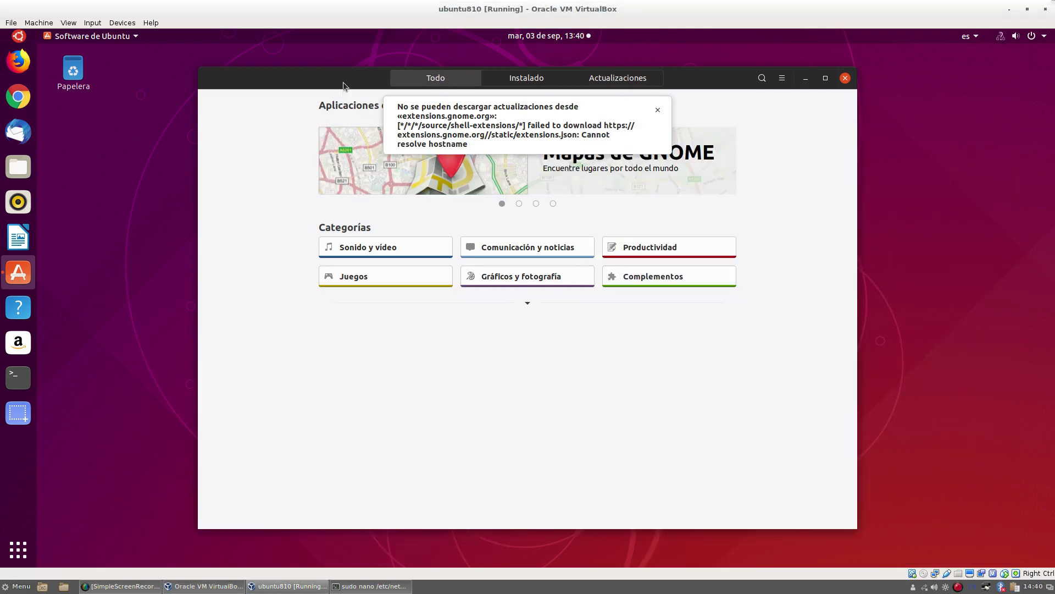
pyautogui.click(1001, 38)
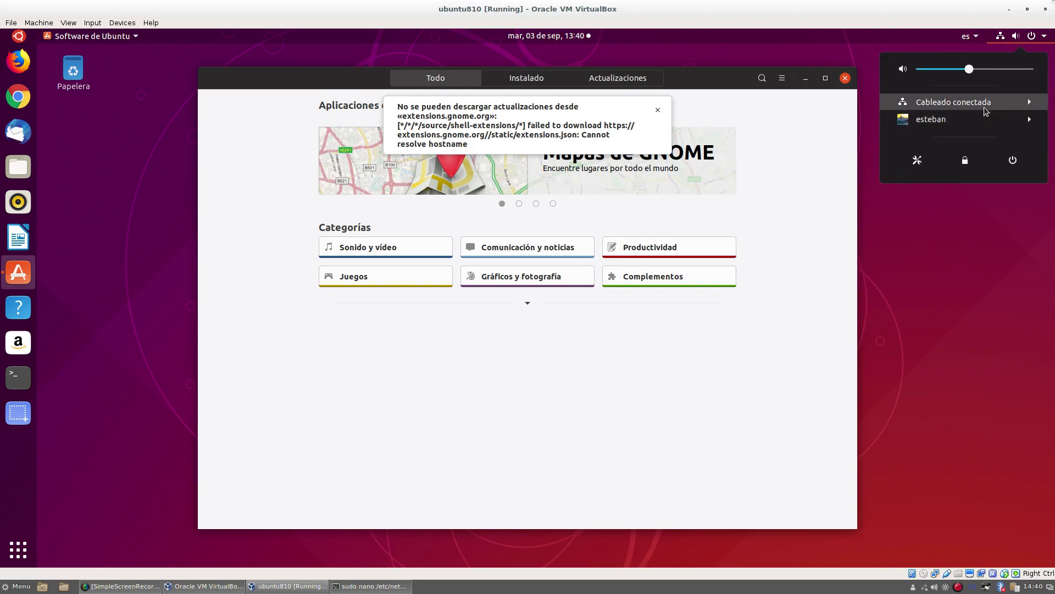
pyautogui.click(658, 111)
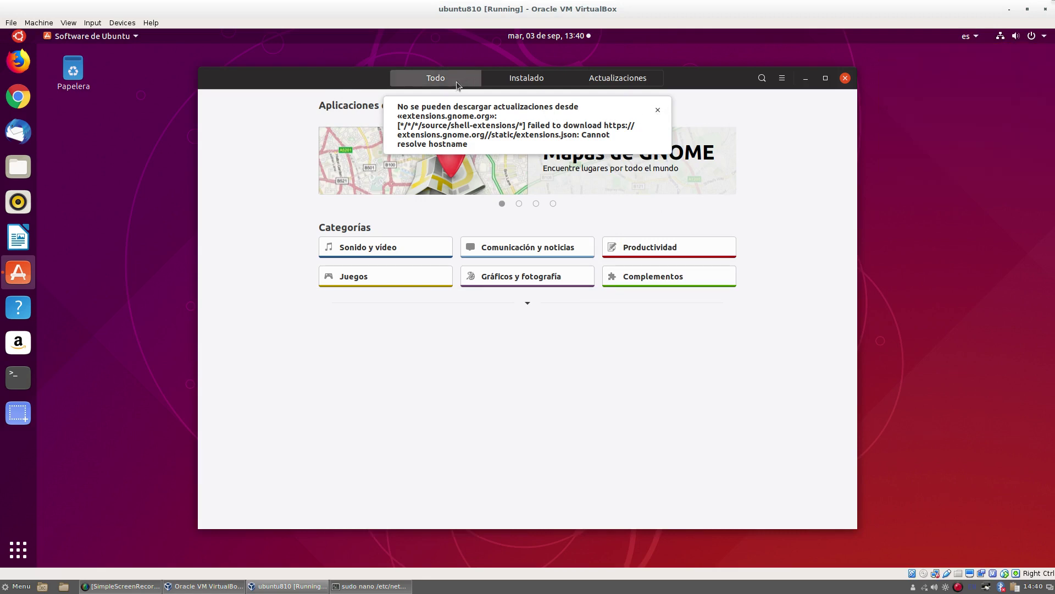
# Dismiss the extensions update error, and close and relaunch Software de Ubuntu
pyautogui.click(658, 111)
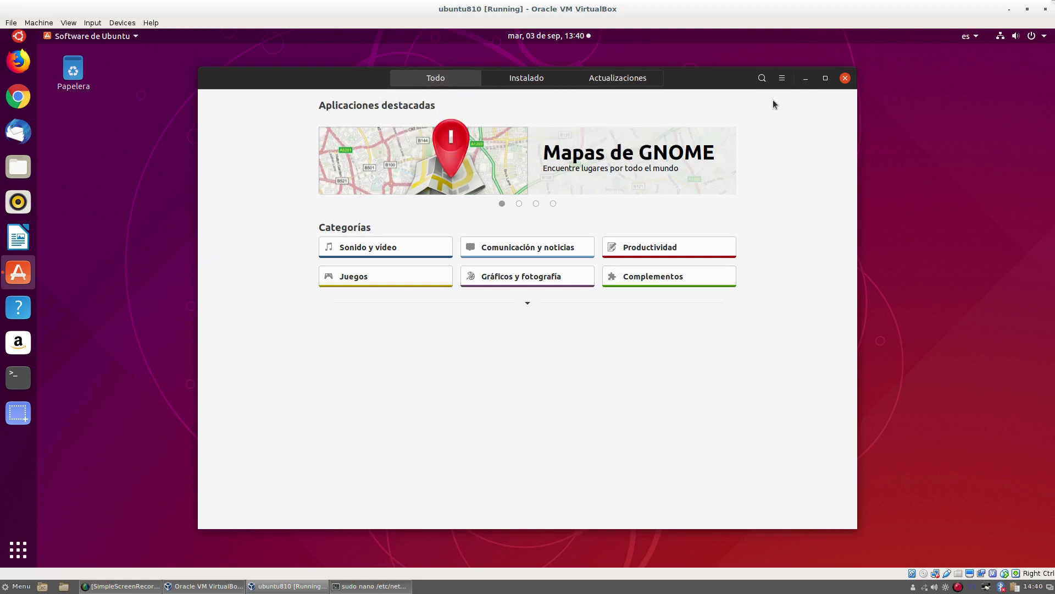
pyautogui.moveTo(323, 89); pyautogui.dragTo(287, 89)
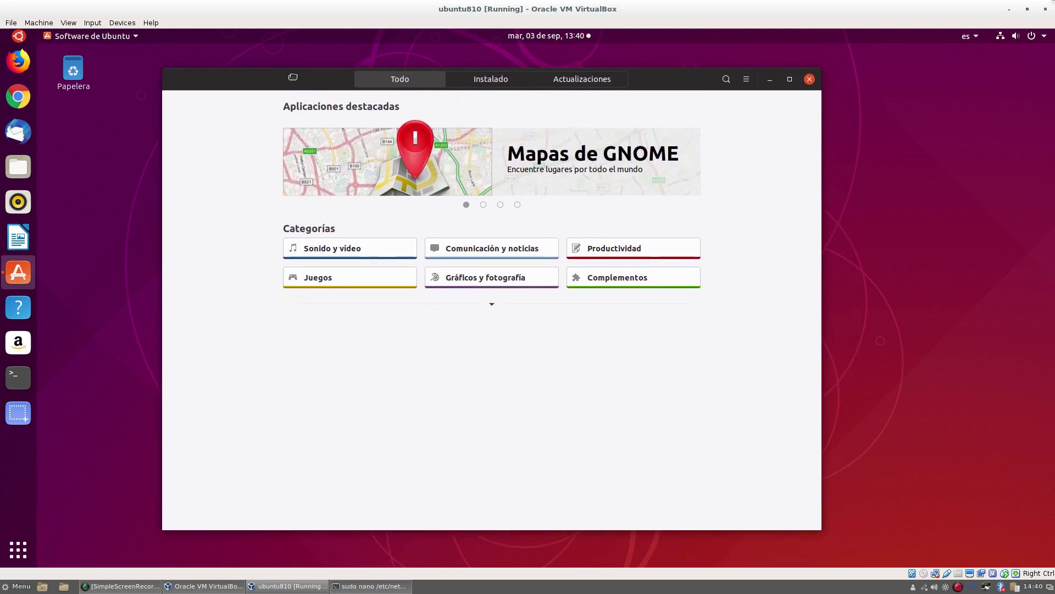
pyautogui.click(809, 79)
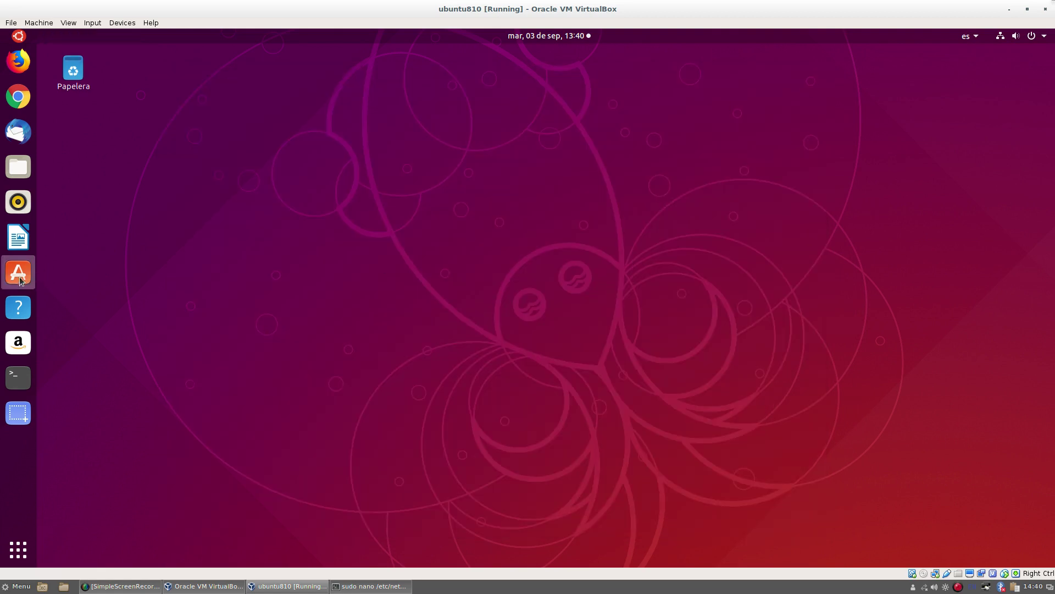
pyautogui.click(23, 275)
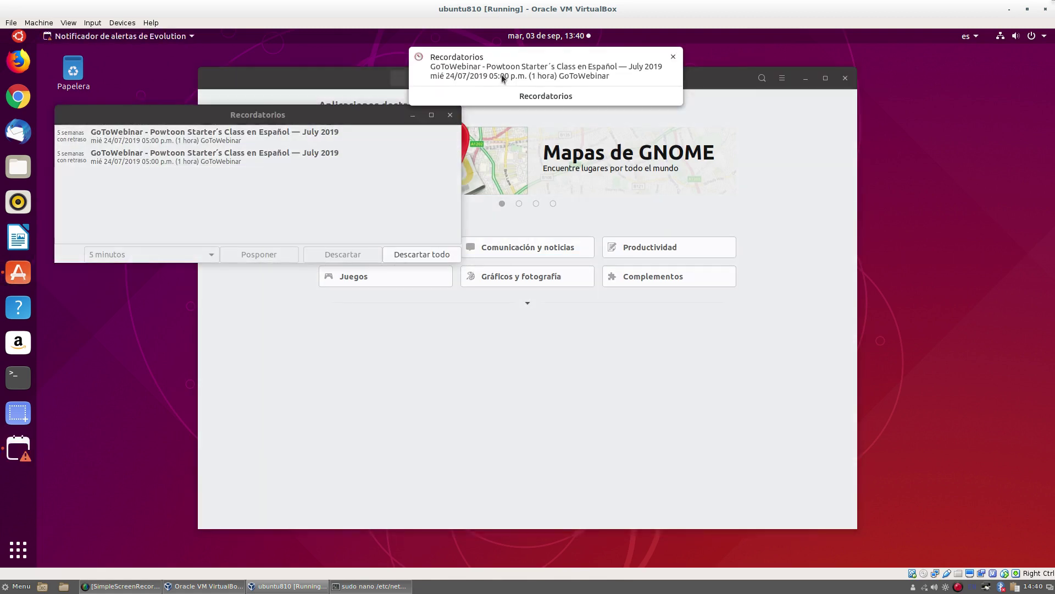
# Open the Juegos category in Software de Ubuntu and discard all overdue calendar reminders
pyautogui.click(629, 96)
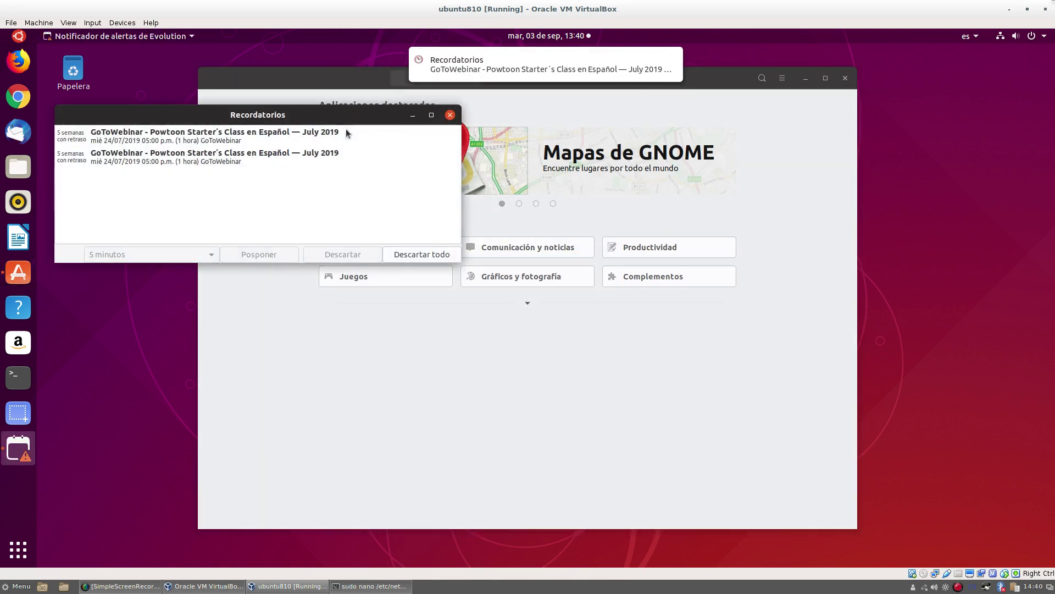
pyautogui.moveTo(246, 118); pyautogui.dragTo(261, 401)
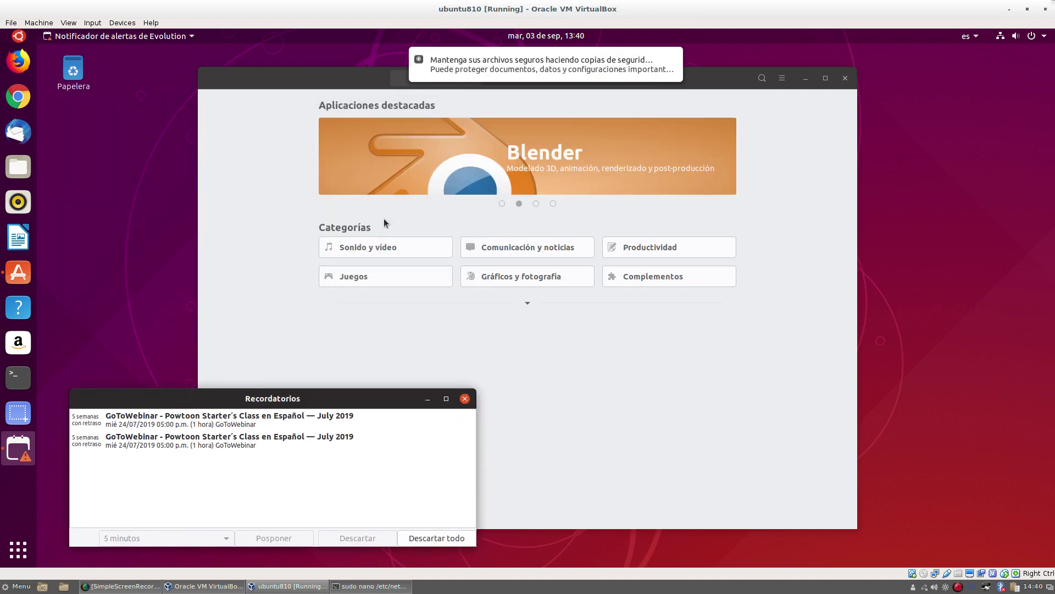
pyautogui.click(271, 235)
pyautogui.click(355, 279)
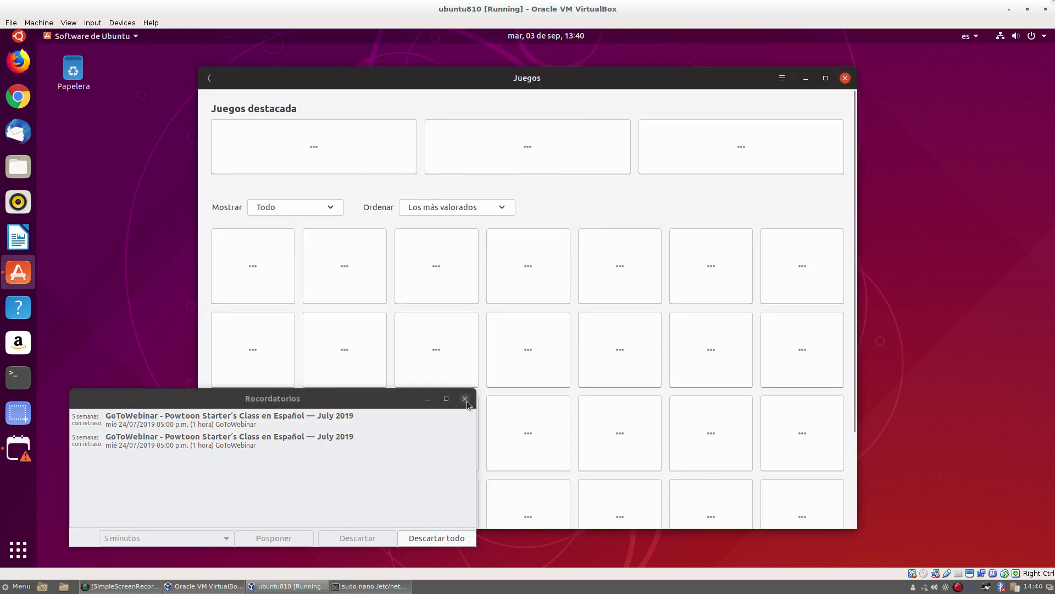
pyautogui.click(454, 539)
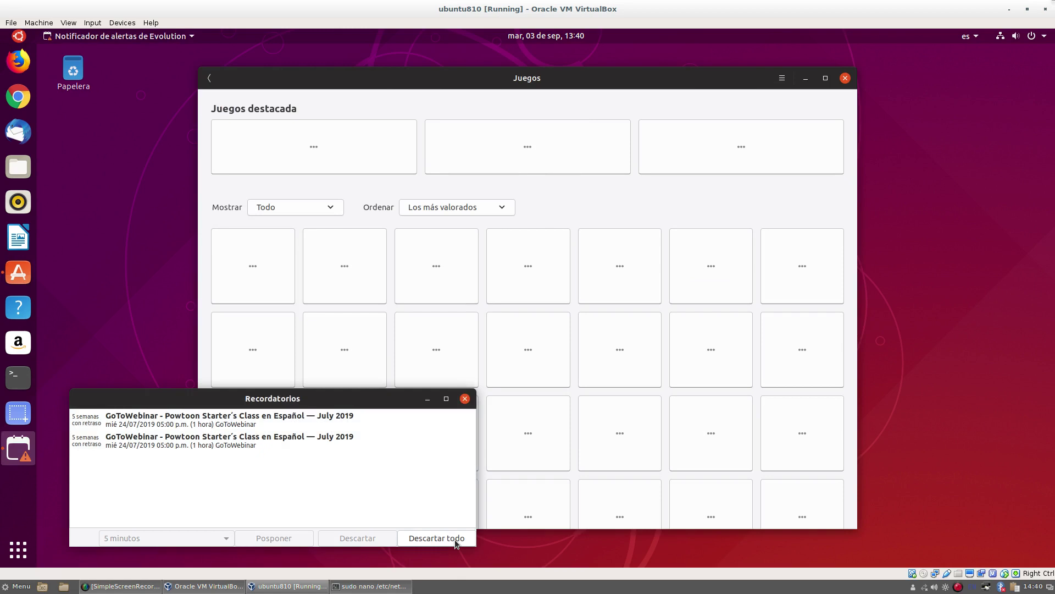
pyautogui.click(454, 539)
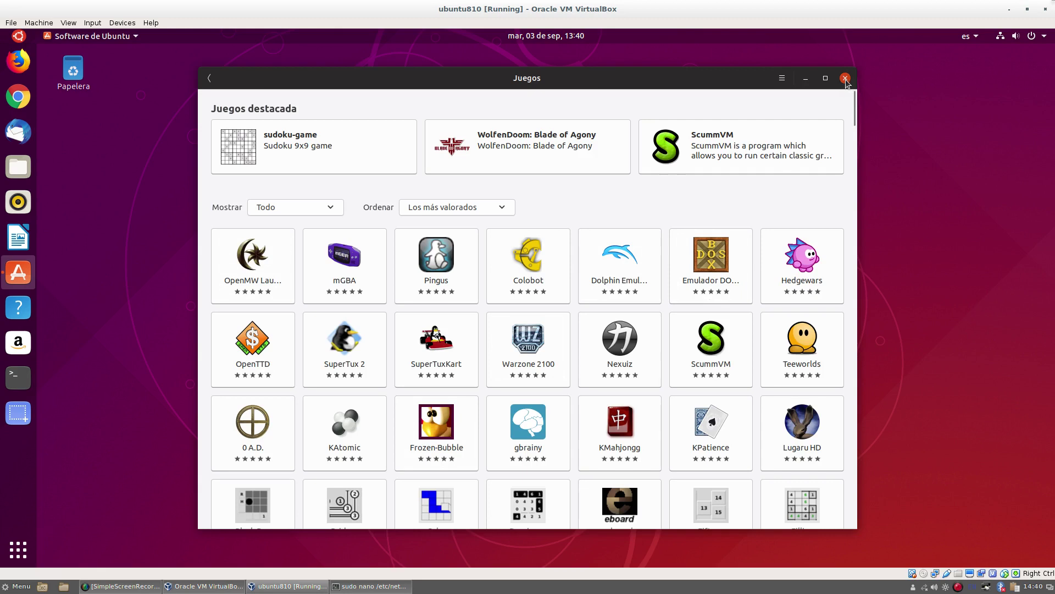
# Launch Firefox in the Ubuntu machine and close the Software de Ubuntu window
pyautogui.moveTo(807, 82); pyautogui.dragTo(841, 74)
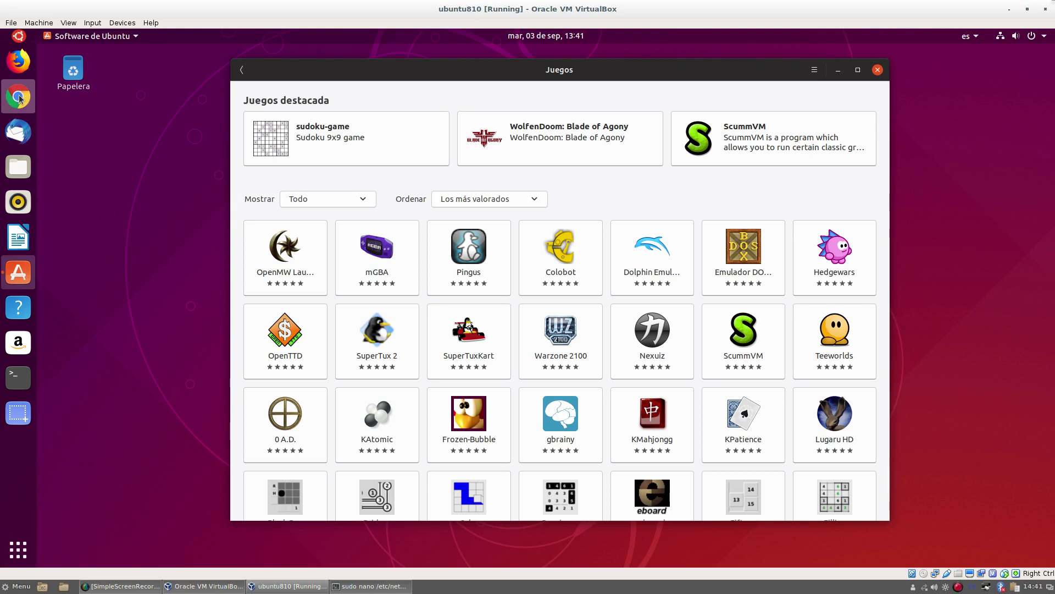
pyautogui.click(19, 66)
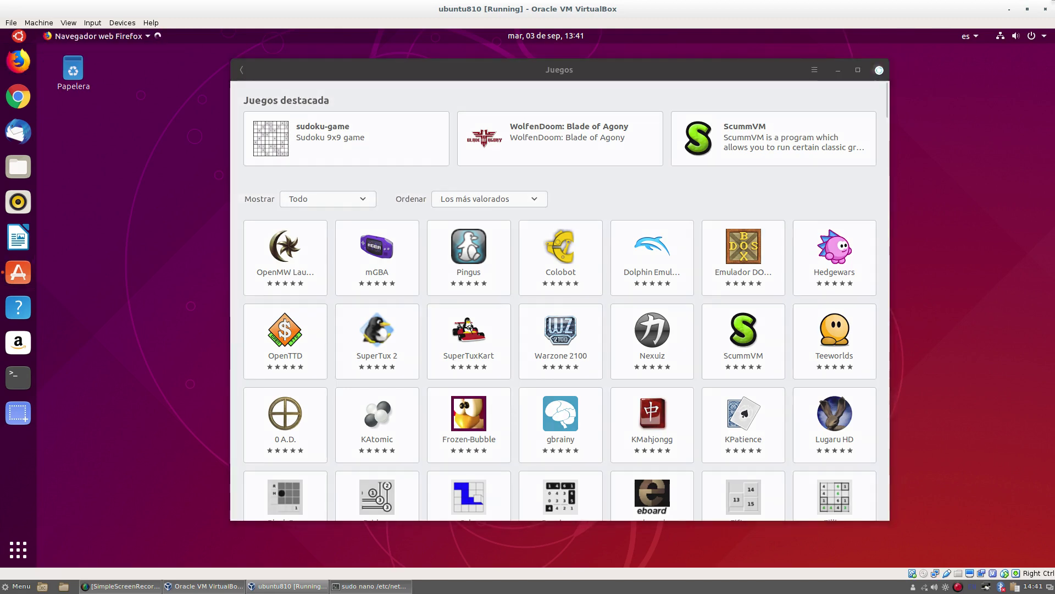
pyautogui.click(879, 70)
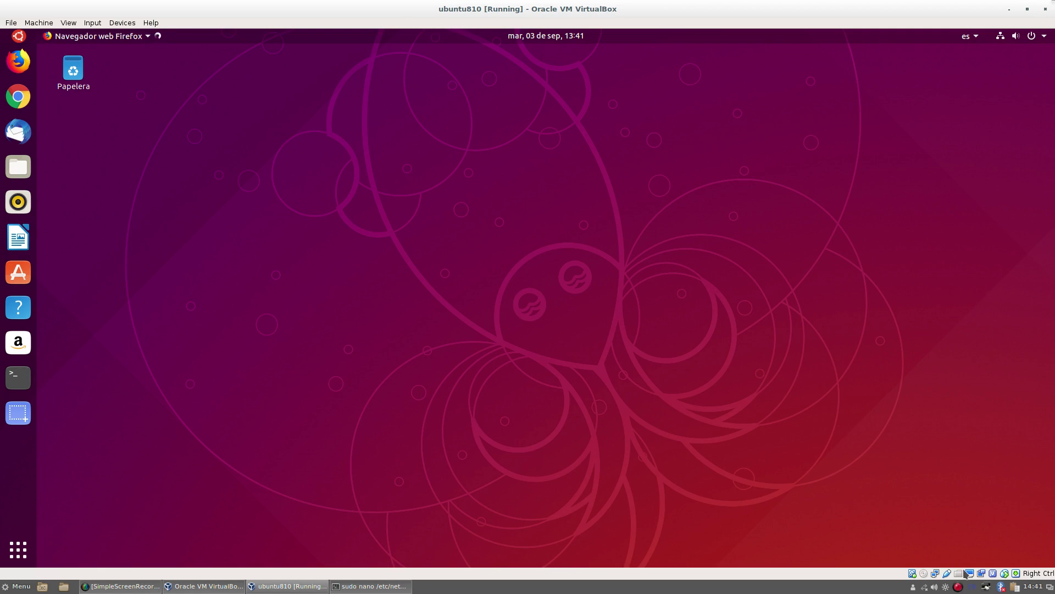
# Check the host's wired network connection status and close Firefox in the Ubuntu machine
pyautogui.click(987, 589)
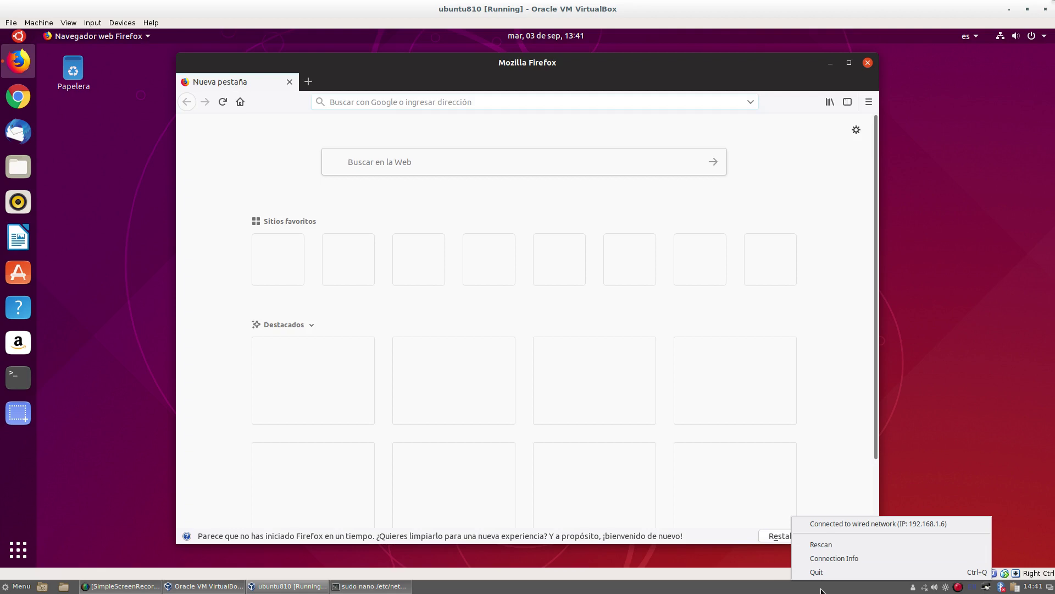
pyautogui.click(822, 589)
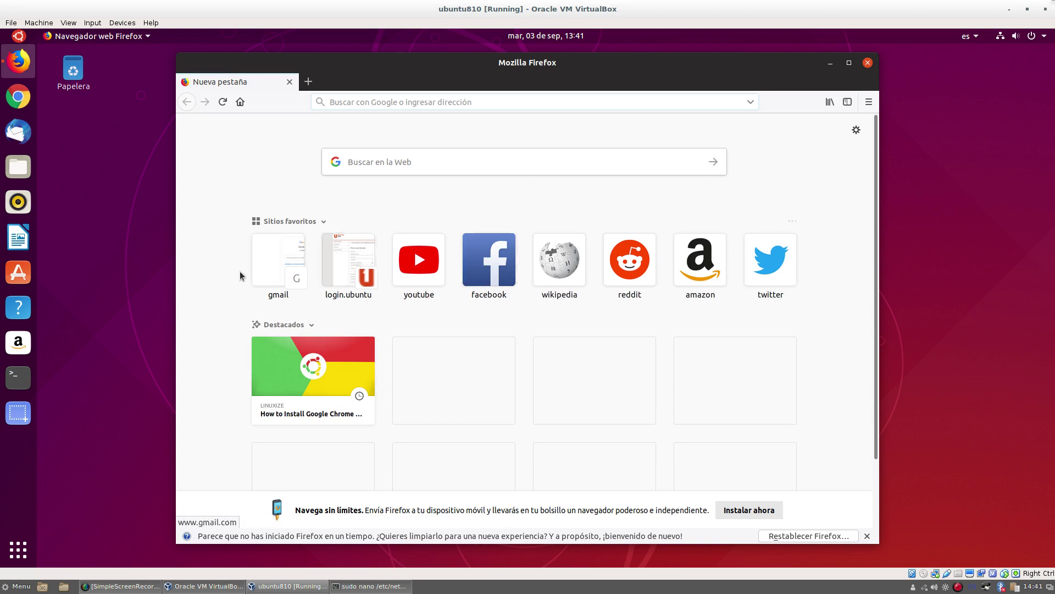
pyautogui.click(868, 64)
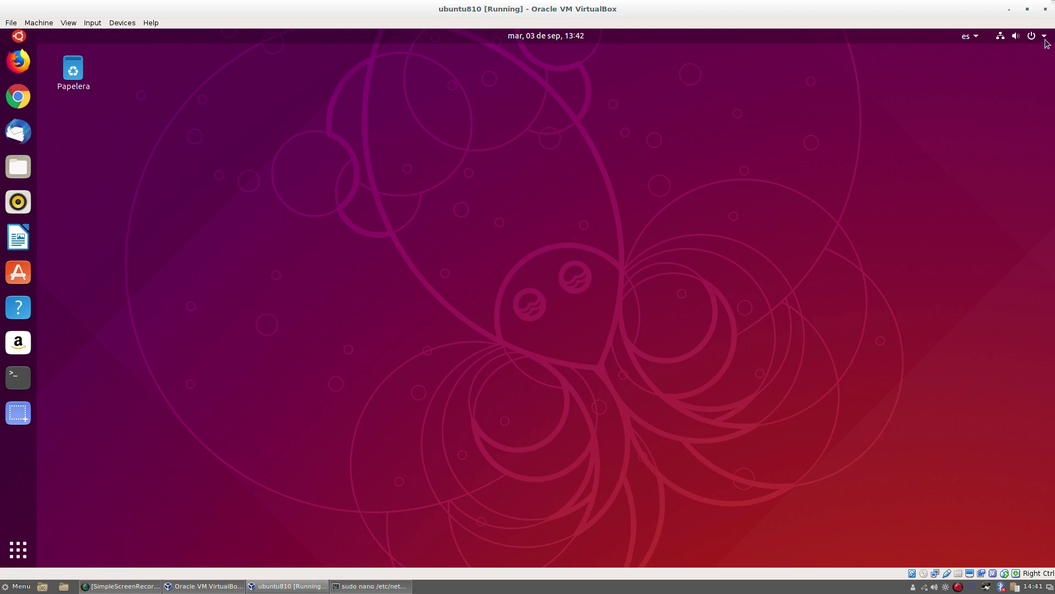
# Look over Ubuntu's keyboard layout and system options, and shut down the ubuntu810 machine
pyautogui.click(977, 39)
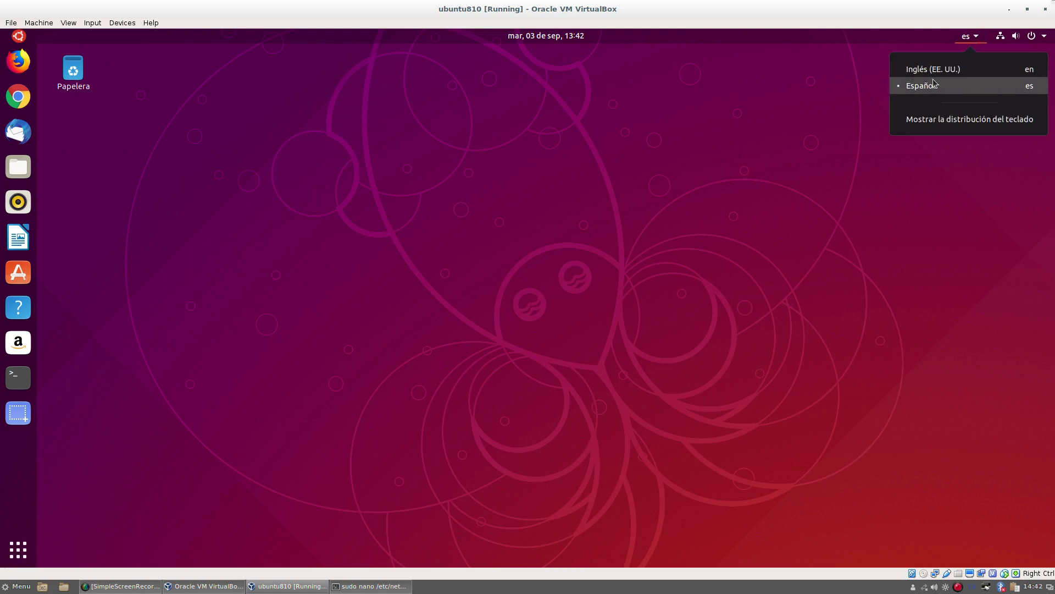
pyautogui.moveTo(1000, 40)
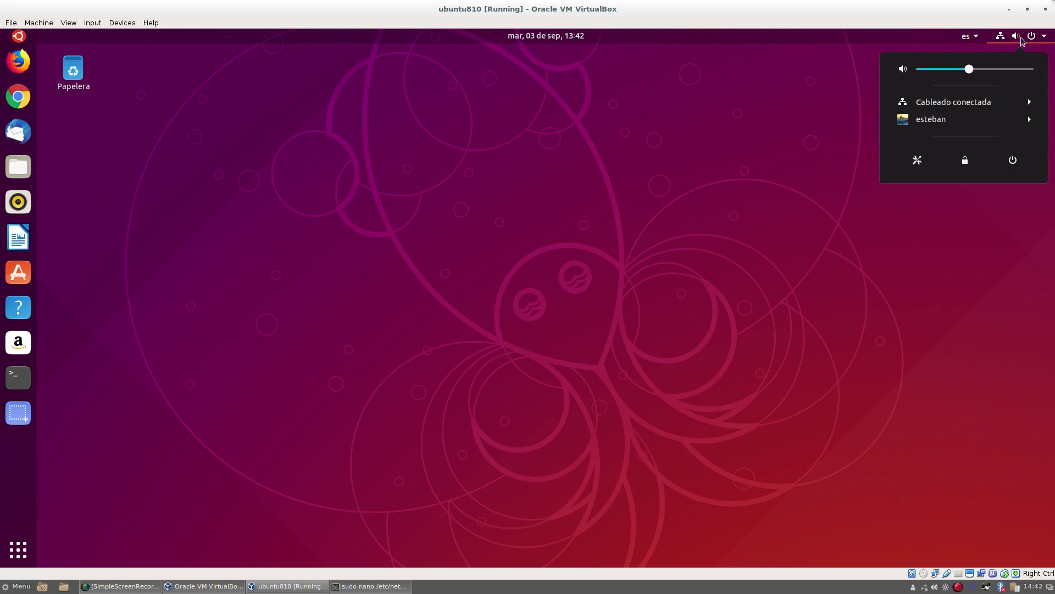
pyautogui.click(1045, 41)
pyautogui.click(1046, 42)
pyautogui.click(1013, 161)
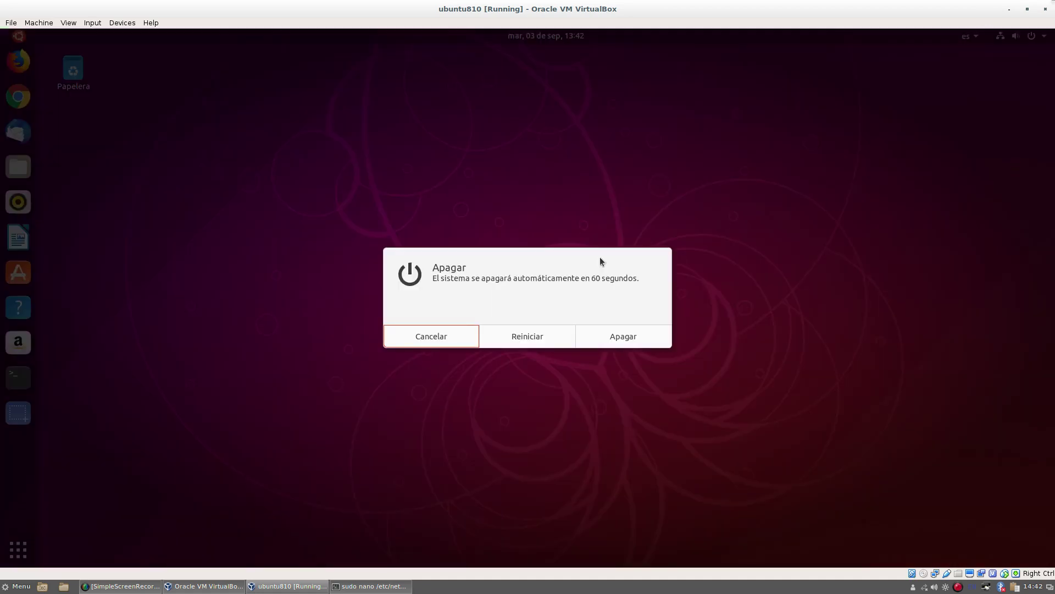
pyautogui.click(625, 337)
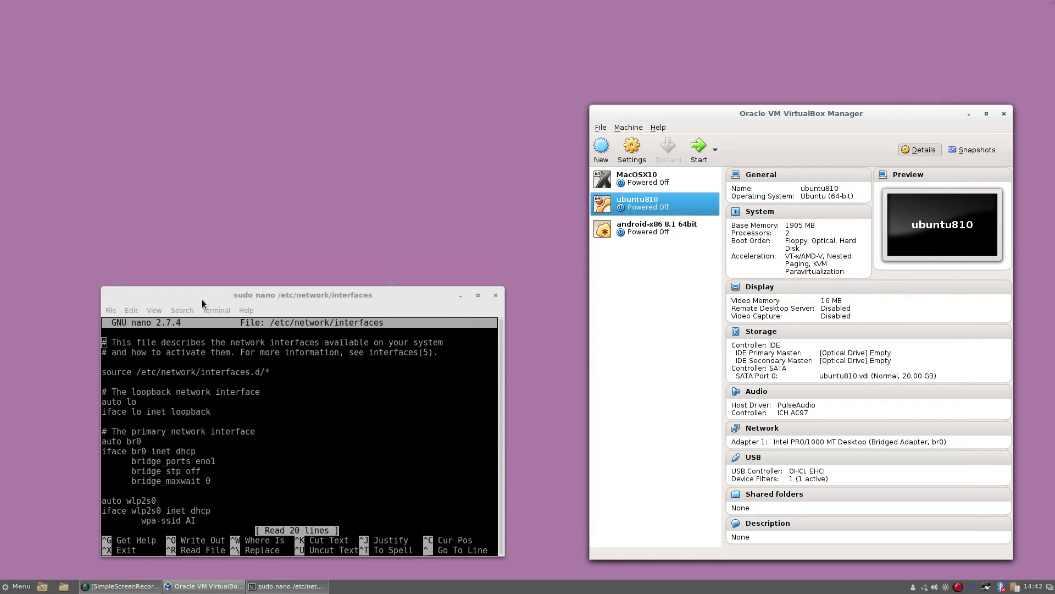
# Quit nano without changing /etc/network/interfaces and end the terminal session with exit
pyautogui.click(308, 396)
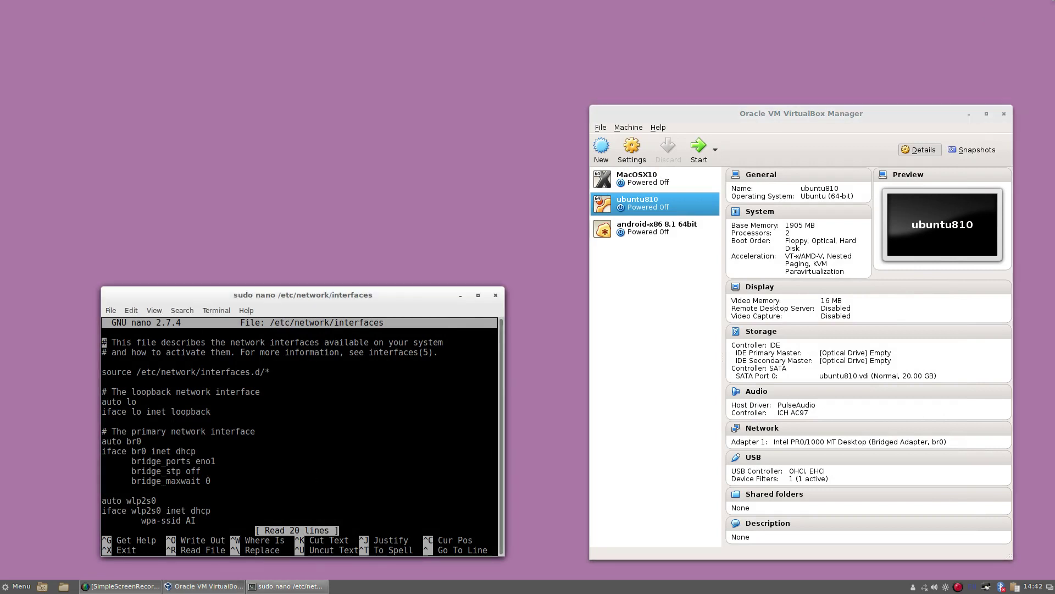
pyautogui.hotkey('ctrl', 'x')
pyautogui.write('exit')
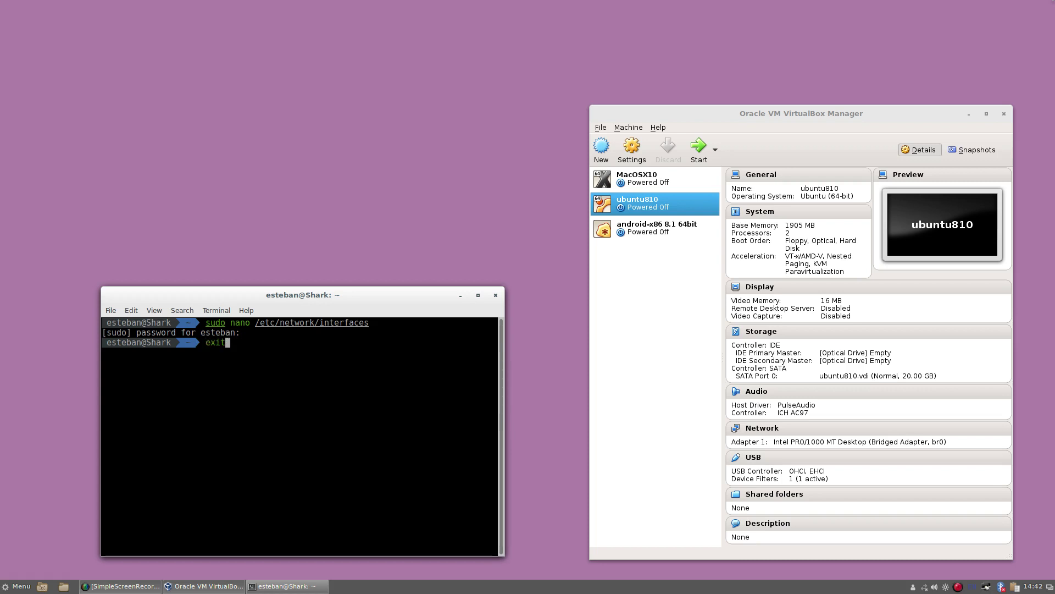
pyautogui.press('Return')
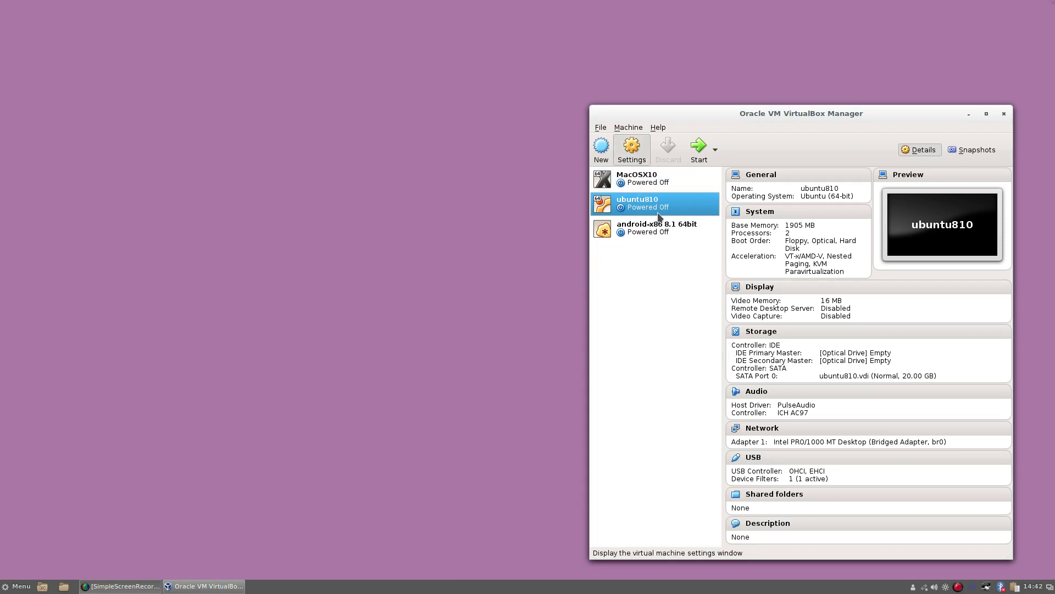
# Set the ubuntu810 machine's Adapter 1 to bridge to wlp2s0, save the settings and close VirtualBox Manager
pyautogui.hotkey('ctrl', 's')
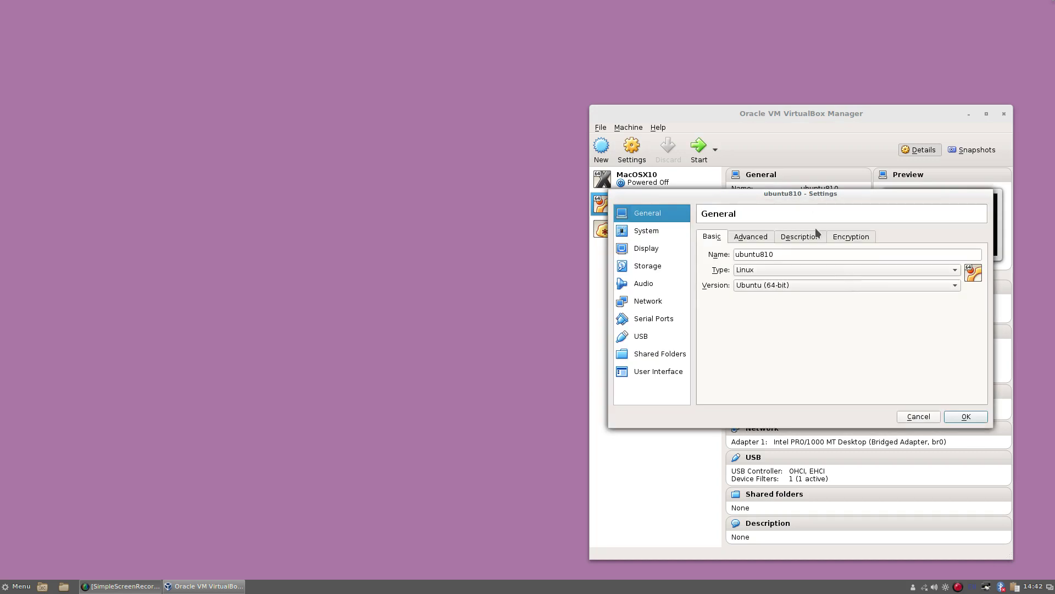
pyautogui.click(649, 301)
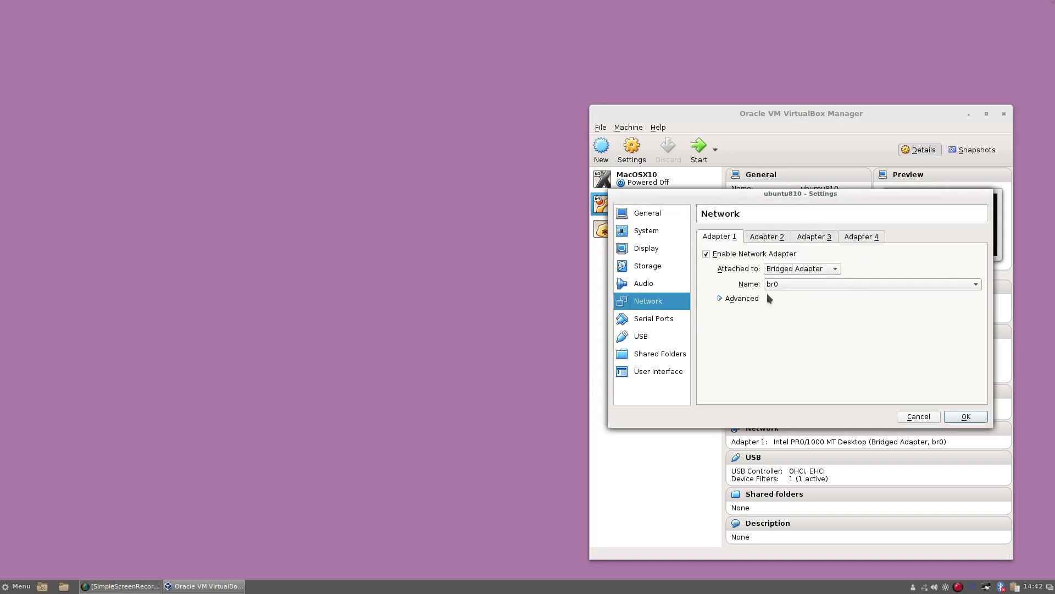
pyautogui.click(976, 284)
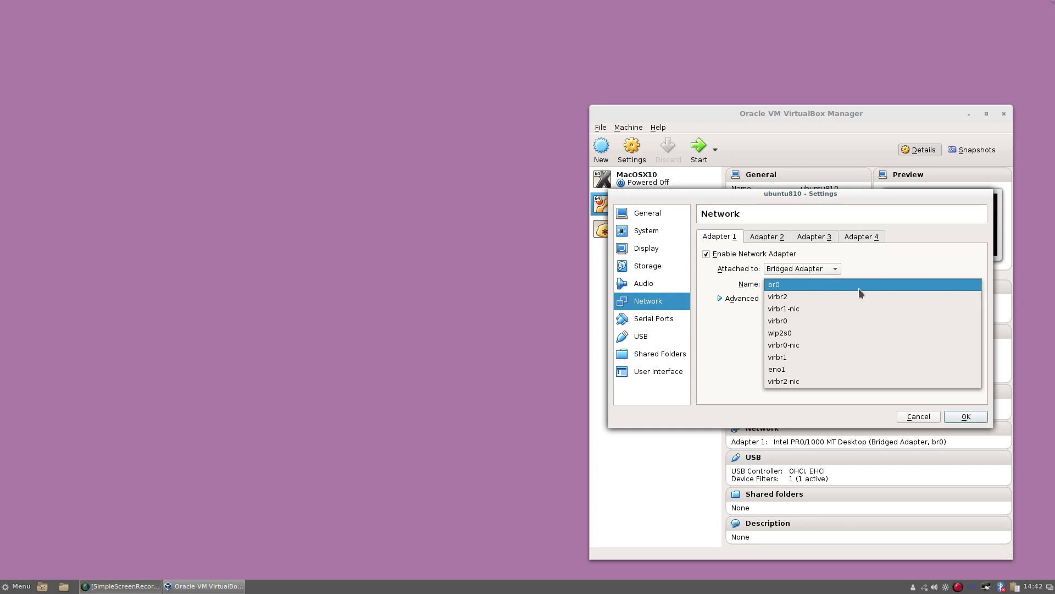
pyautogui.click(785, 334)
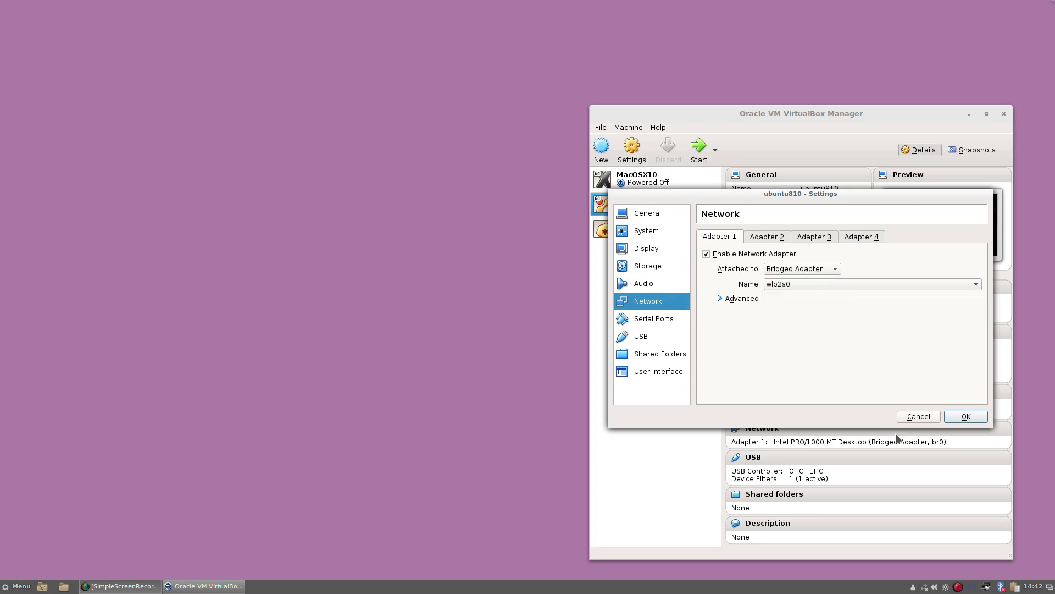
pyautogui.click(965, 416)
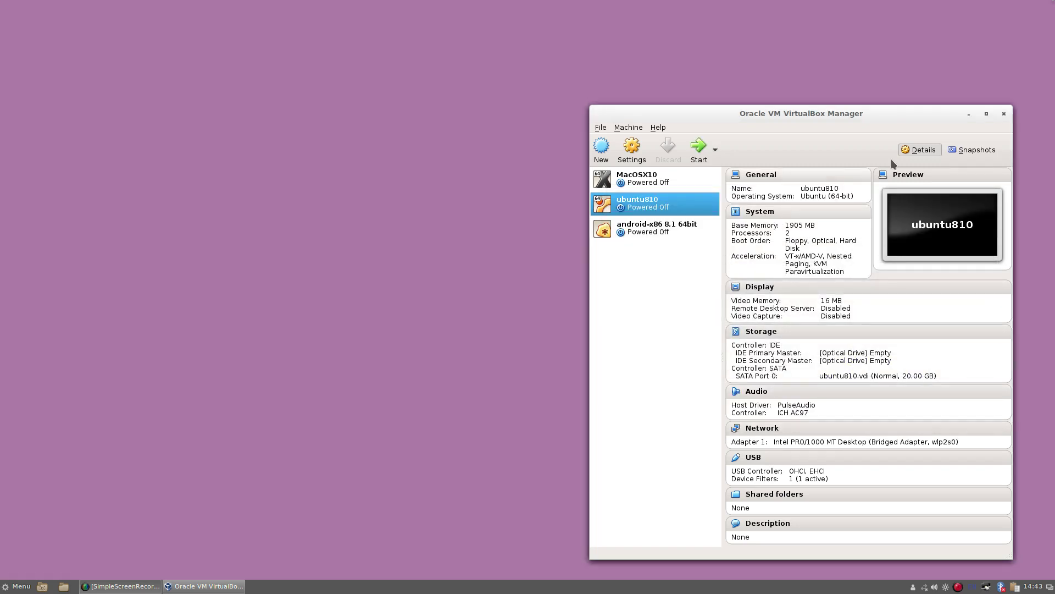
pyautogui.click(1005, 114)
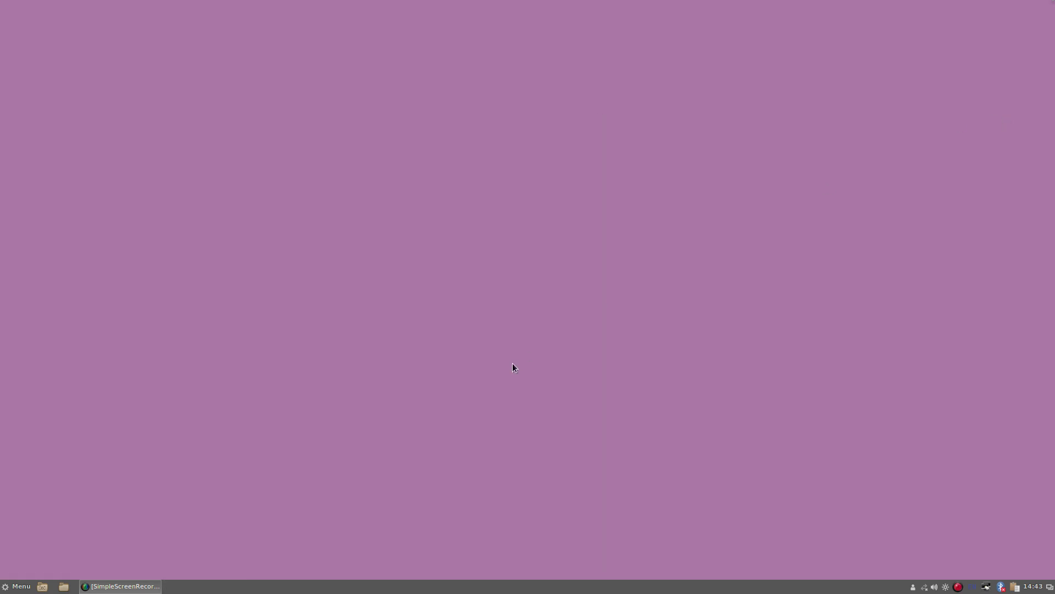